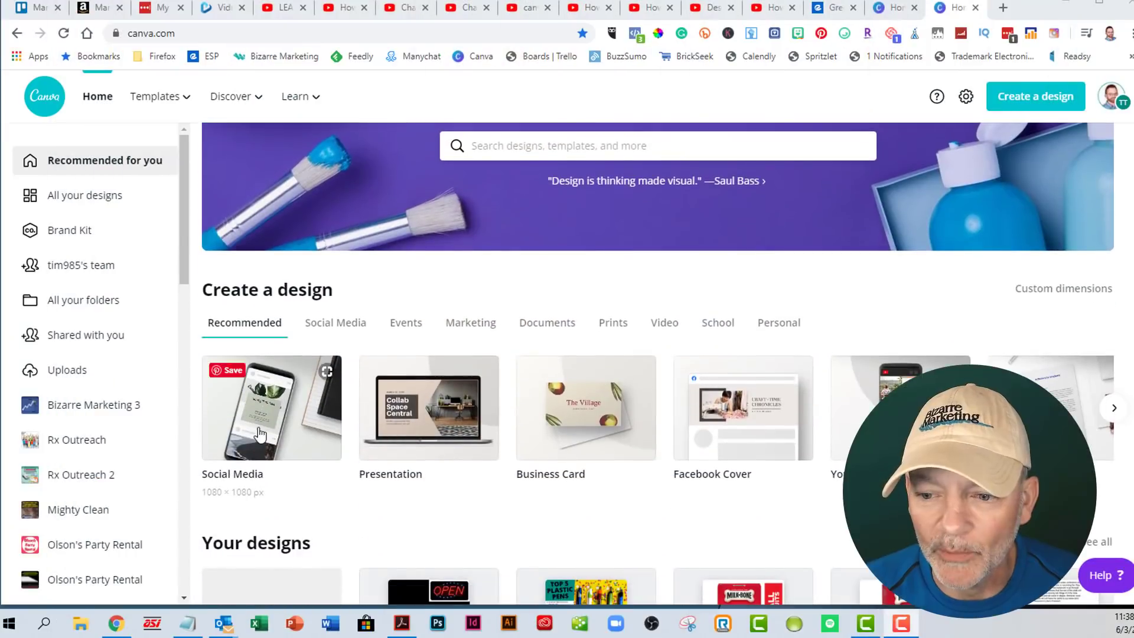
# - Start a new Social Media design and search stock photos for 'pizza slice'
pyautogui.click(259, 437)
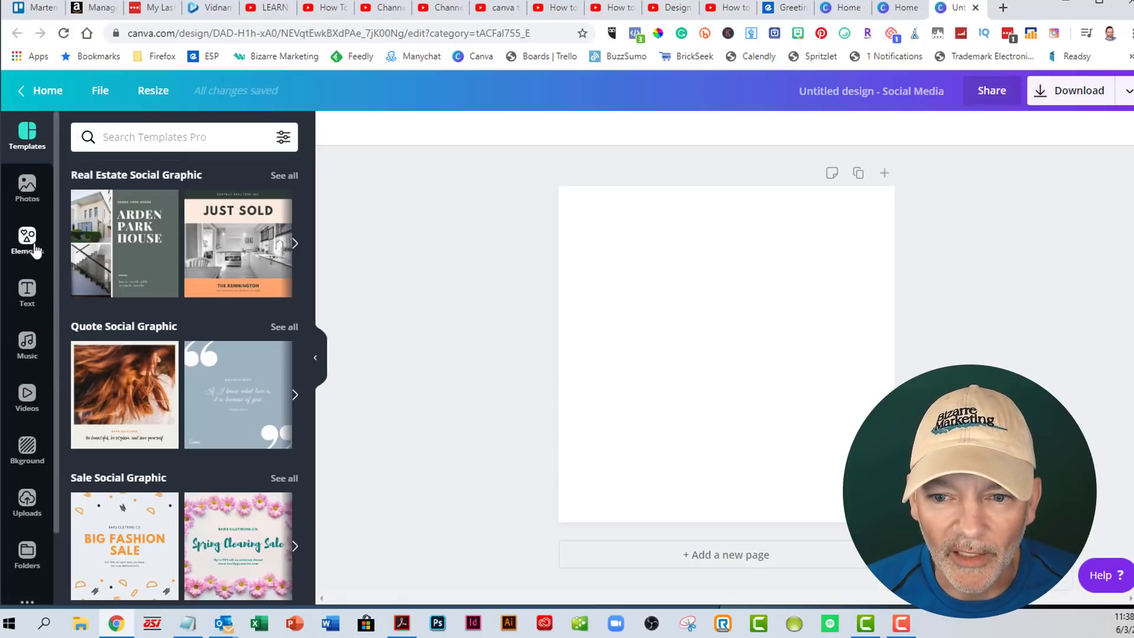
pyautogui.click(27, 188)
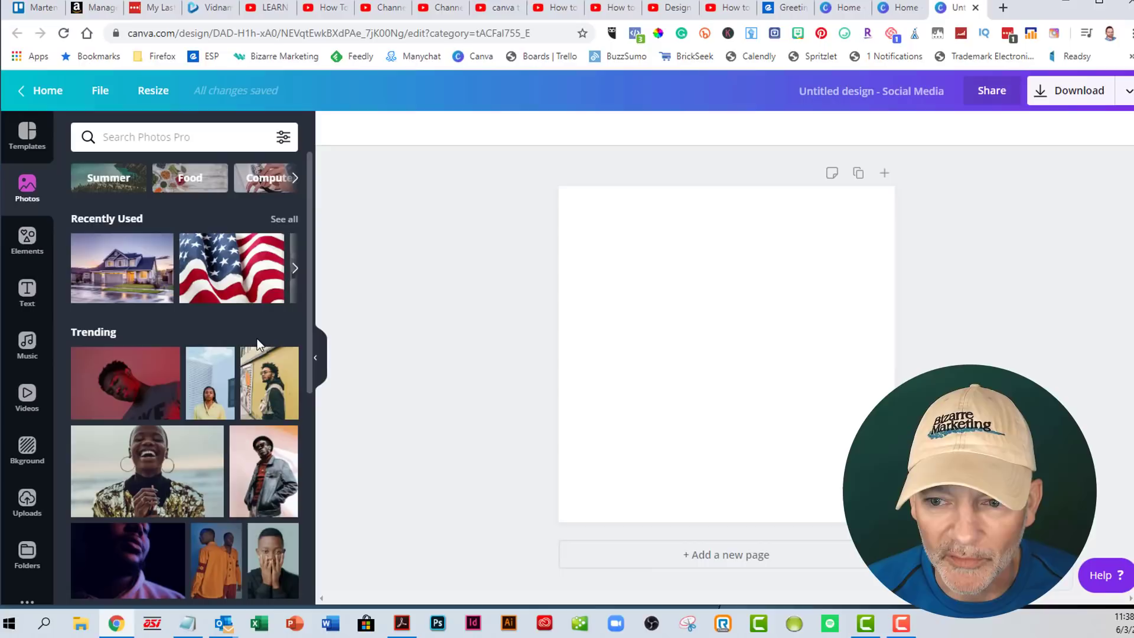
pyautogui.click(131, 142)
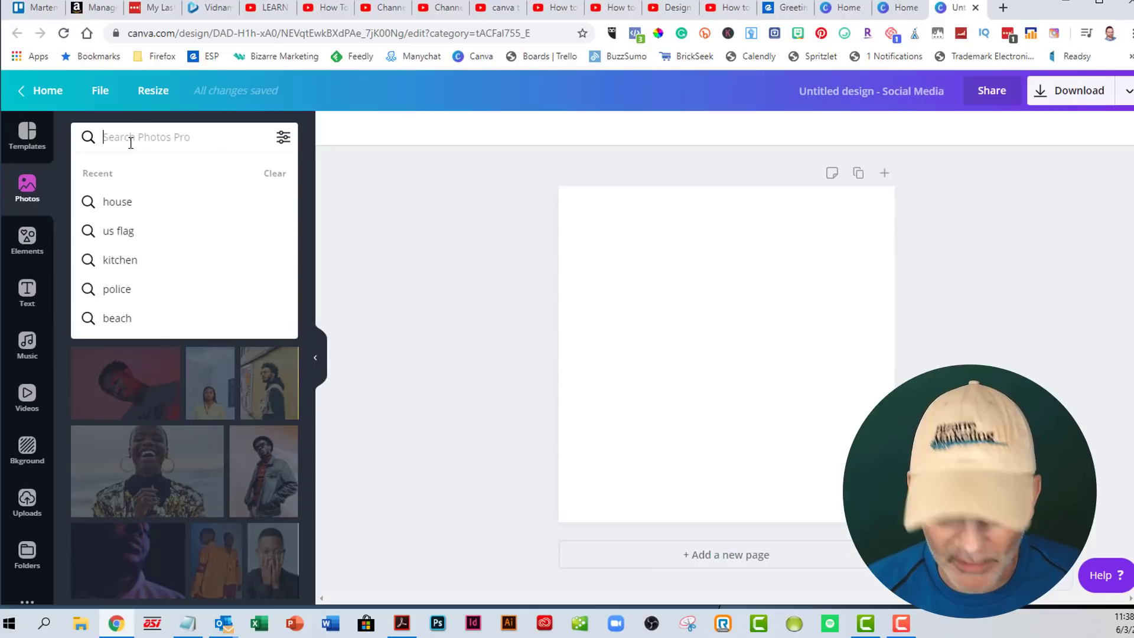
pyautogui.write('ou')
pyautogui.press('BackSpace')
pyautogui.press('BackSpace')
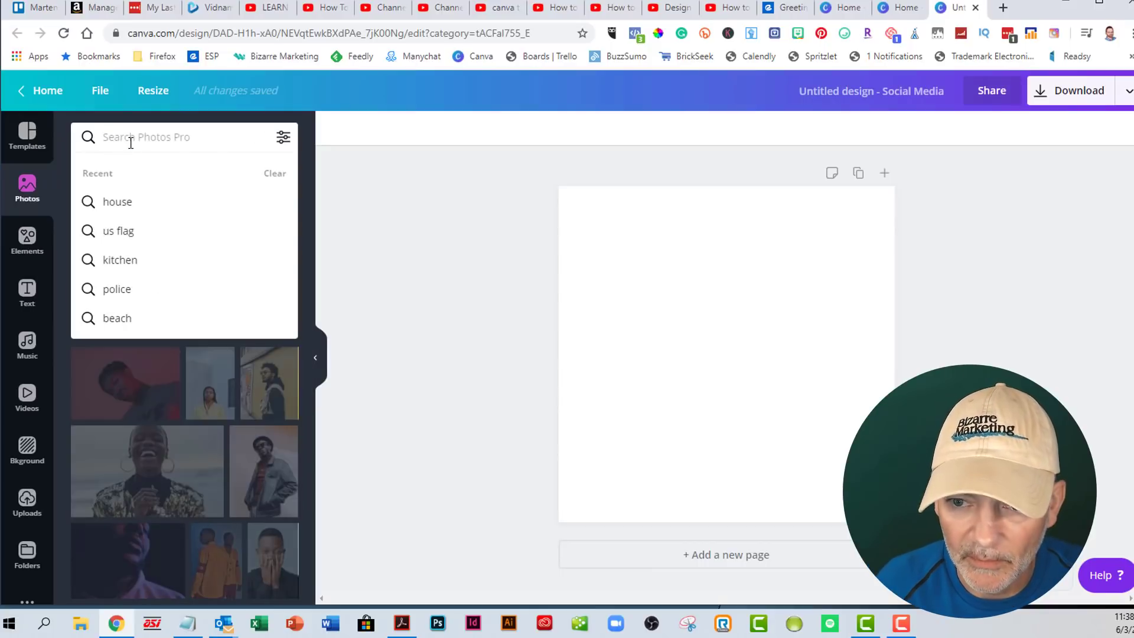
pyautogui.write('piz')
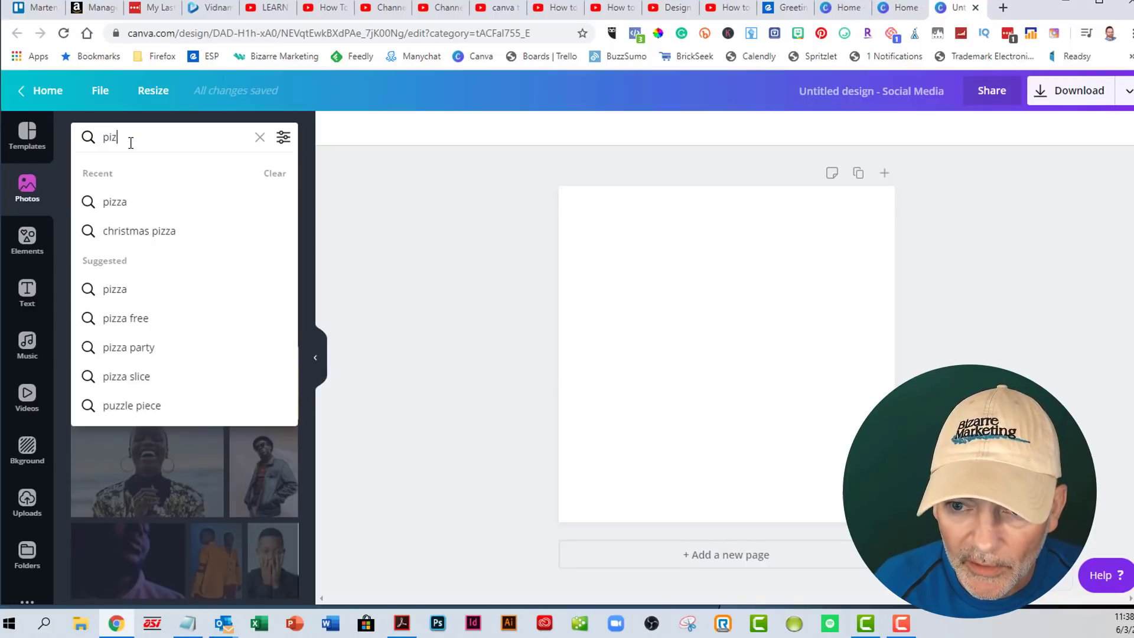
pyautogui.press('BackSpace')
pyautogui.write('z')
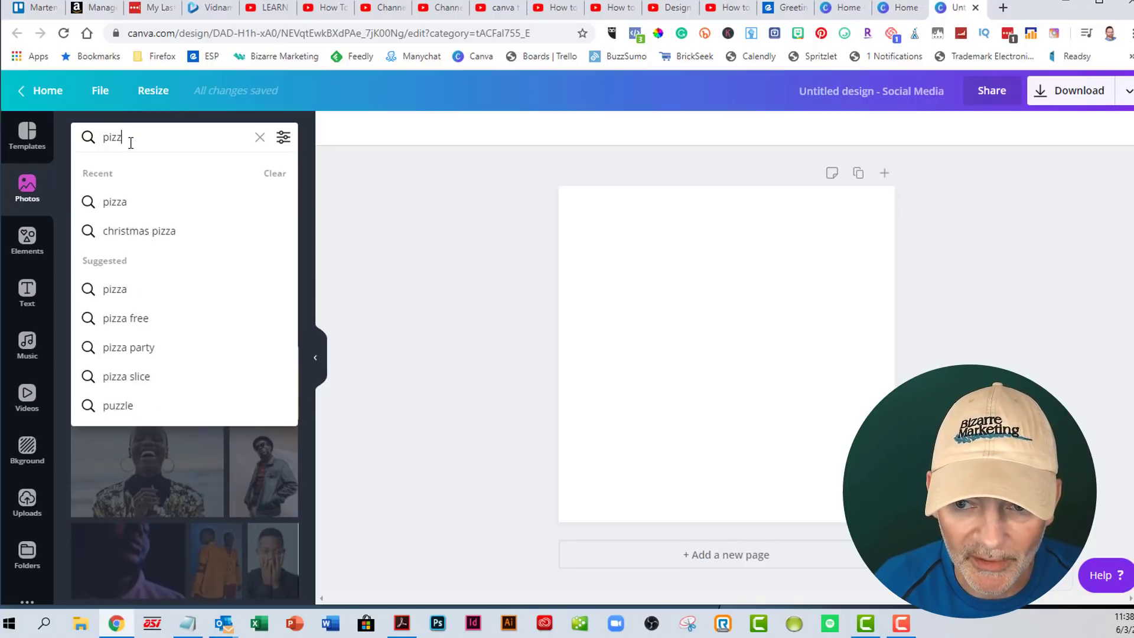
pyautogui.write('z')
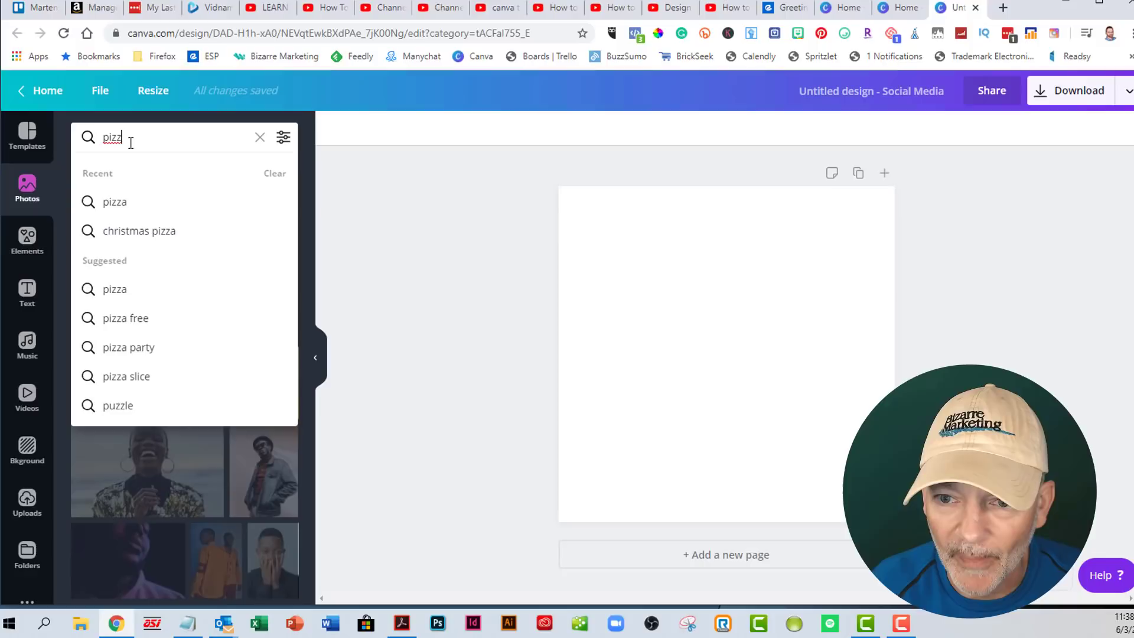
pyautogui.write('A')
pyautogui.press('Return')
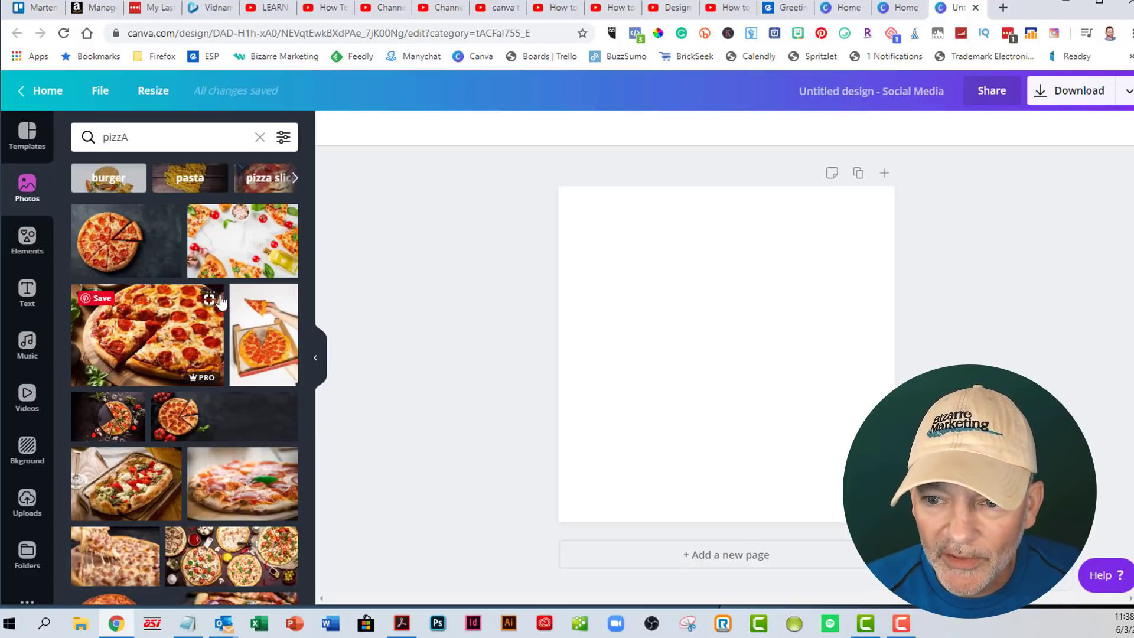
pyautogui.click(258, 179)
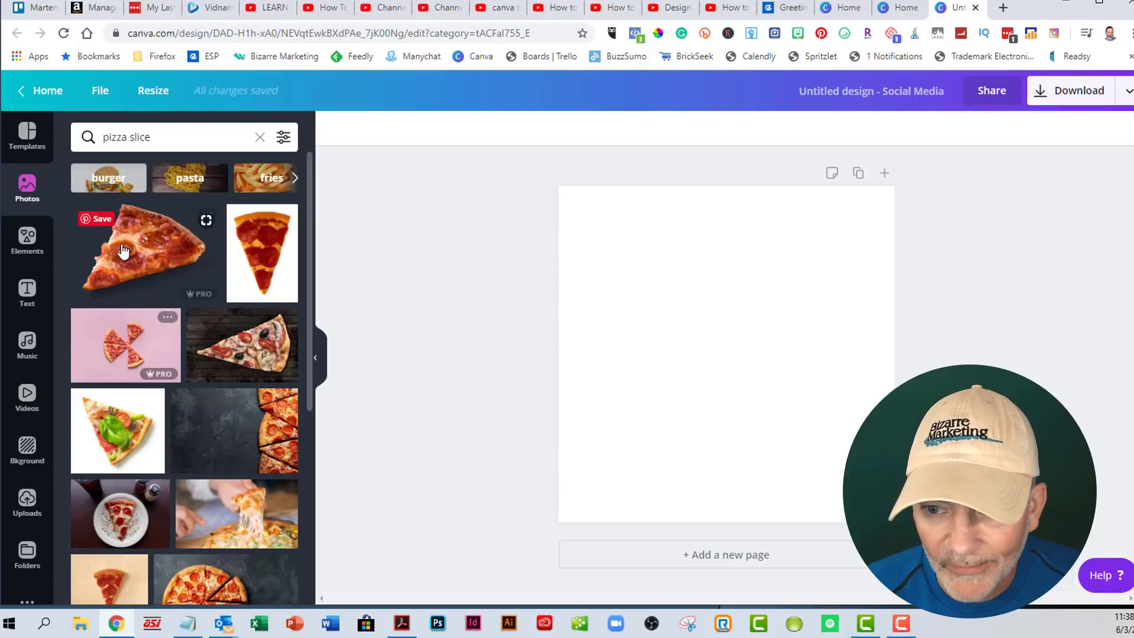
pyautogui.scroll(-10, 172, 341)
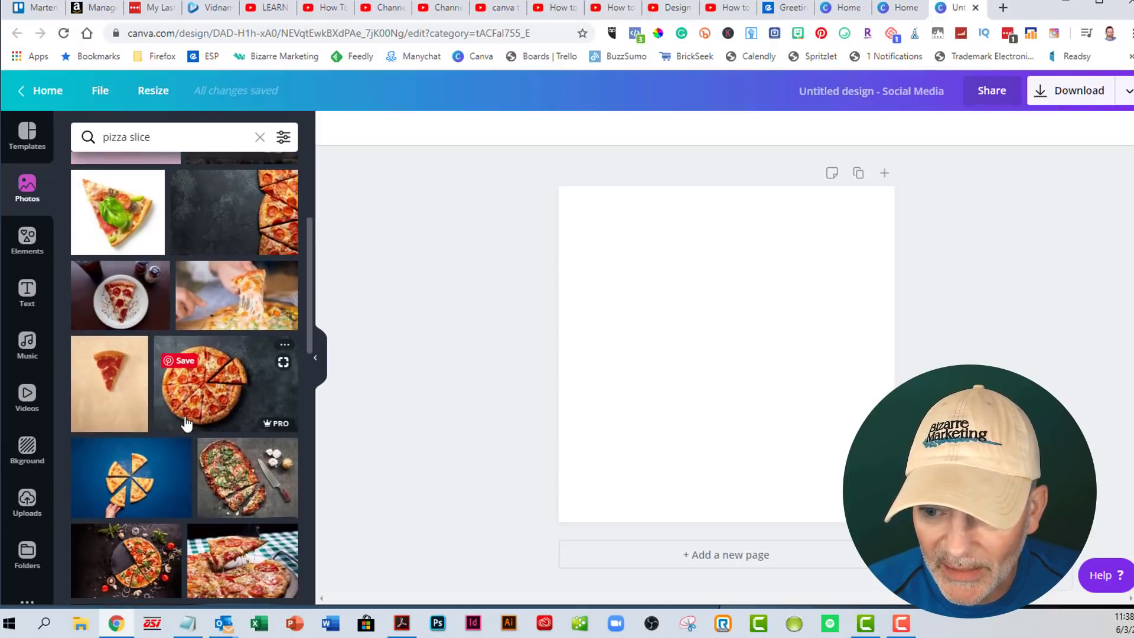
# - Drag the pepperoni, stretched-cheese and pizza-on-box photos onto the design
pyautogui.scroll(-2, 177, 438)
pyautogui.moveTo(177, 307); pyautogui.dragTo(697, 260)
pyautogui.scroll(-5, 179, 483)
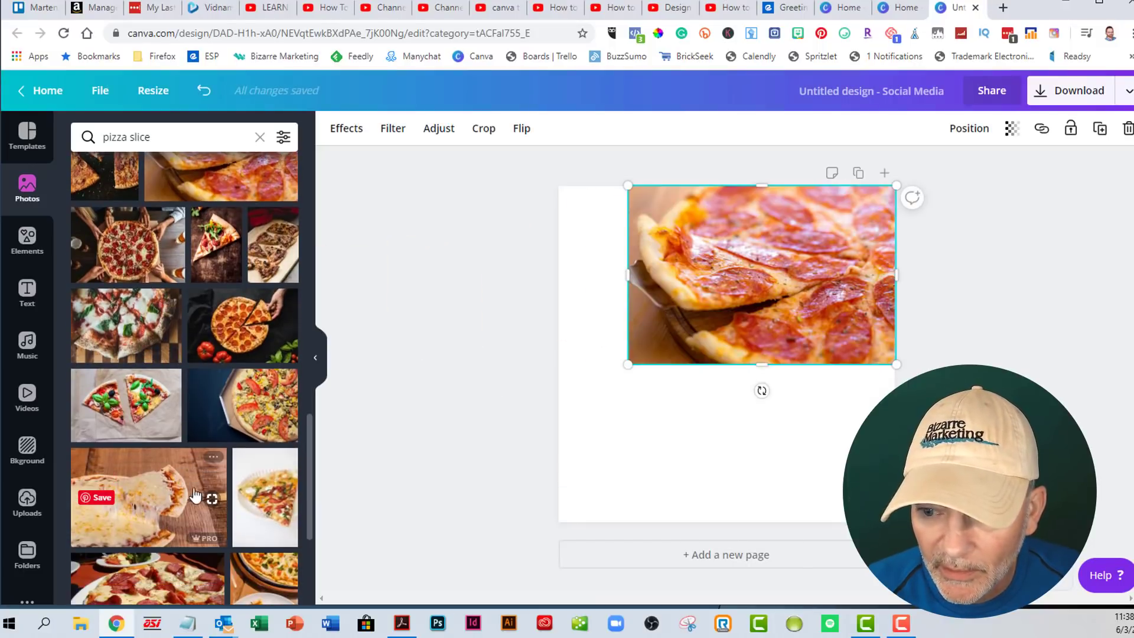
pyautogui.moveTo(148, 354); pyautogui.dragTo(658, 366)
pyautogui.scroll(-3, 172, 528)
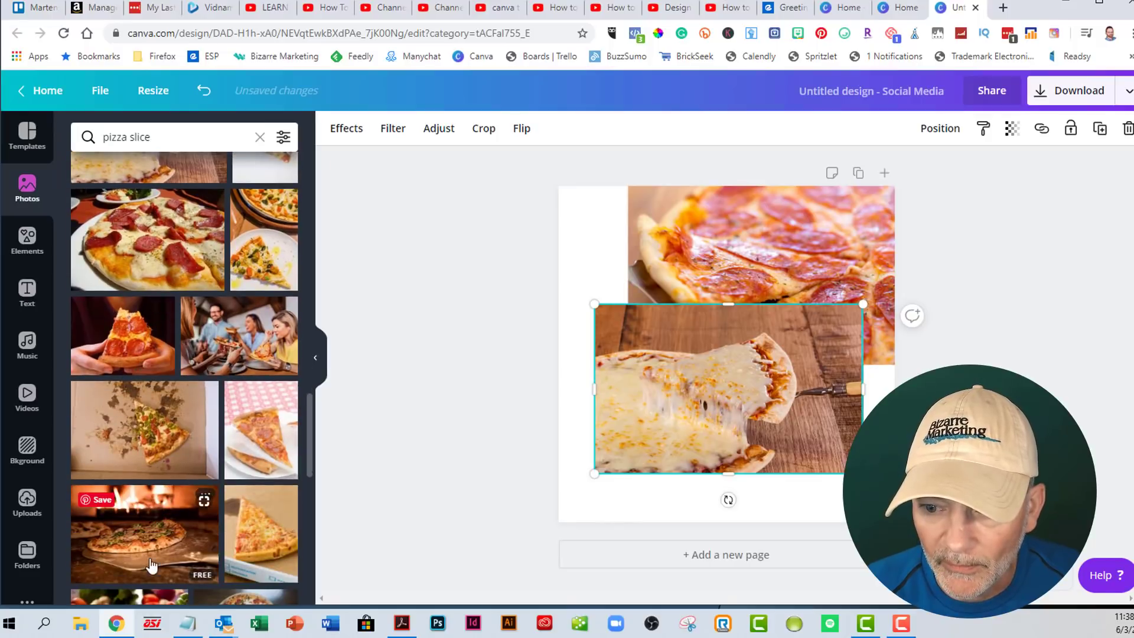
pyautogui.scroll(-2, 171, 520)
pyautogui.moveTo(186, 384); pyautogui.dragTo(720, 472)
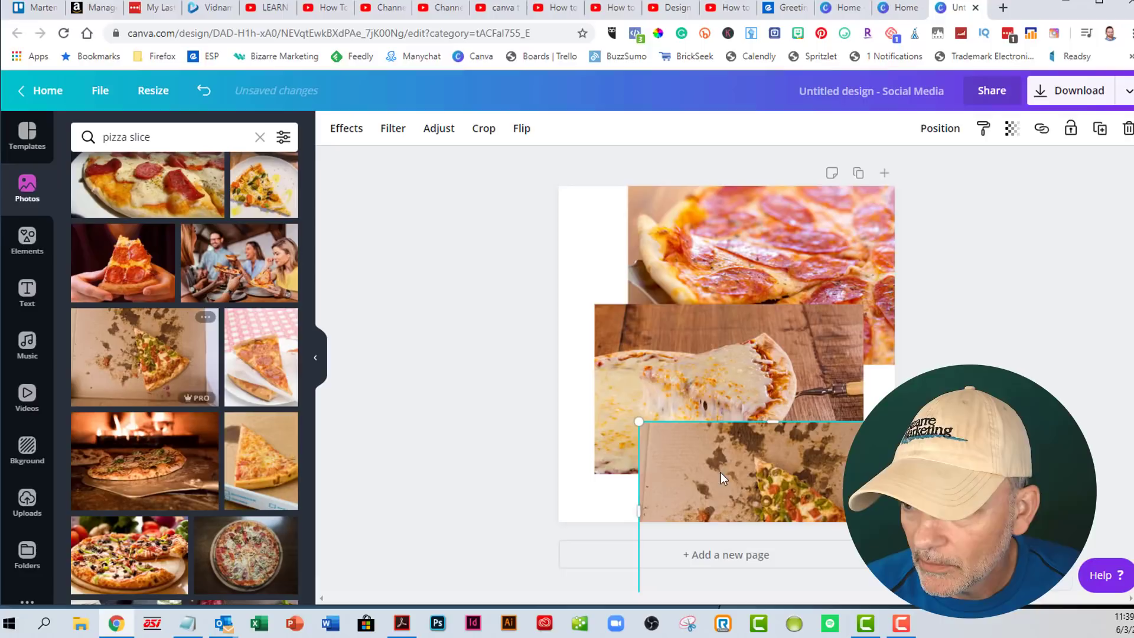
# - Widen and crop the pepperoni and cheese photos into full-width top and middle rows
pyautogui.moveTo(718, 253); pyautogui.dragTo(666, 246)
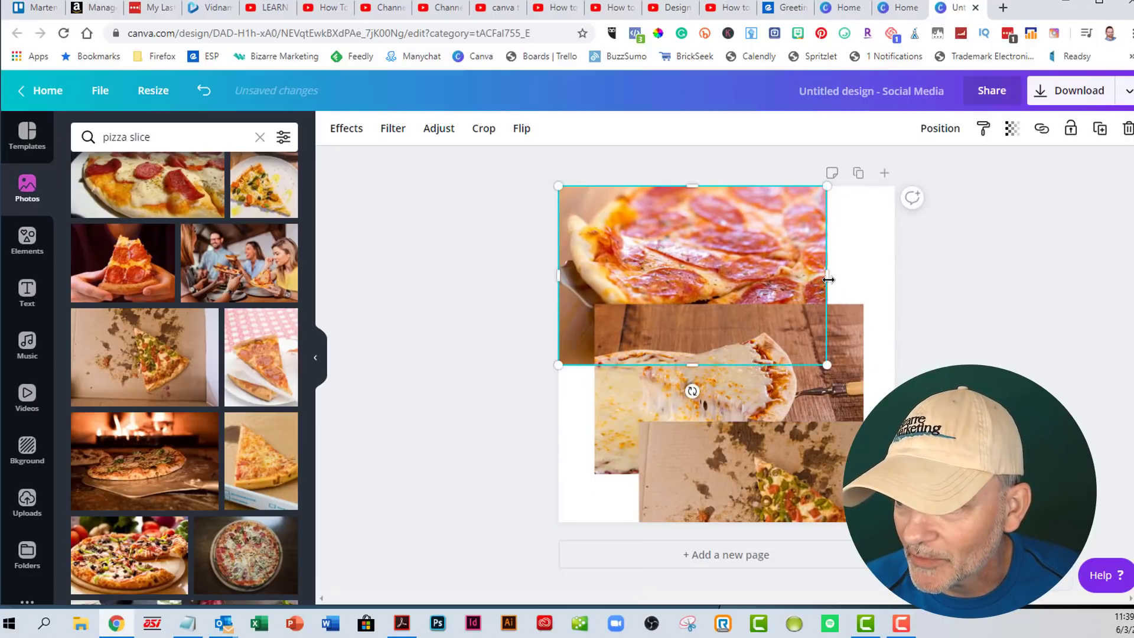
pyautogui.moveTo(828, 366); pyautogui.dragTo(895, 409)
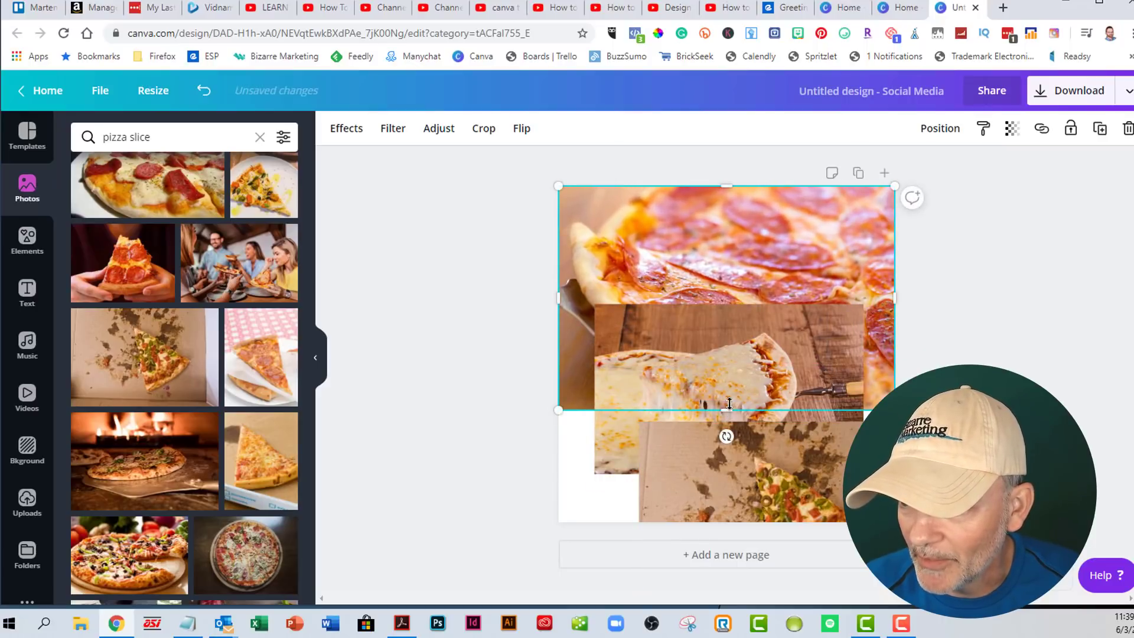
pyautogui.moveTo(728, 403); pyautogui.dragTo(731, 311)
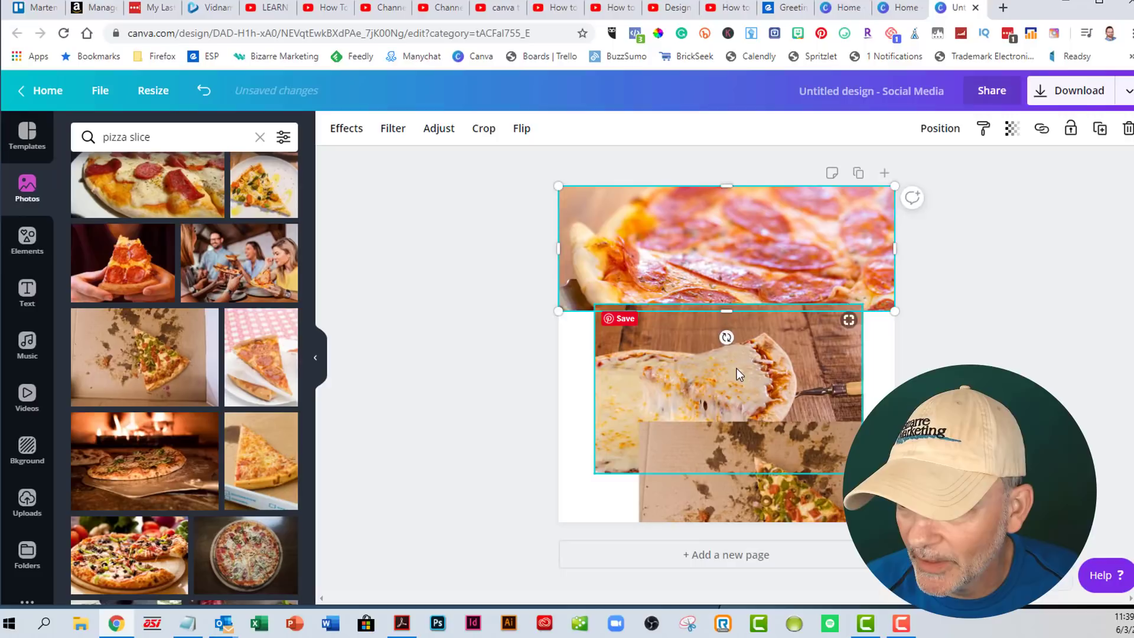
pyautogui.moveTo(737, 373); pyautogui.dragTo(701, 372)
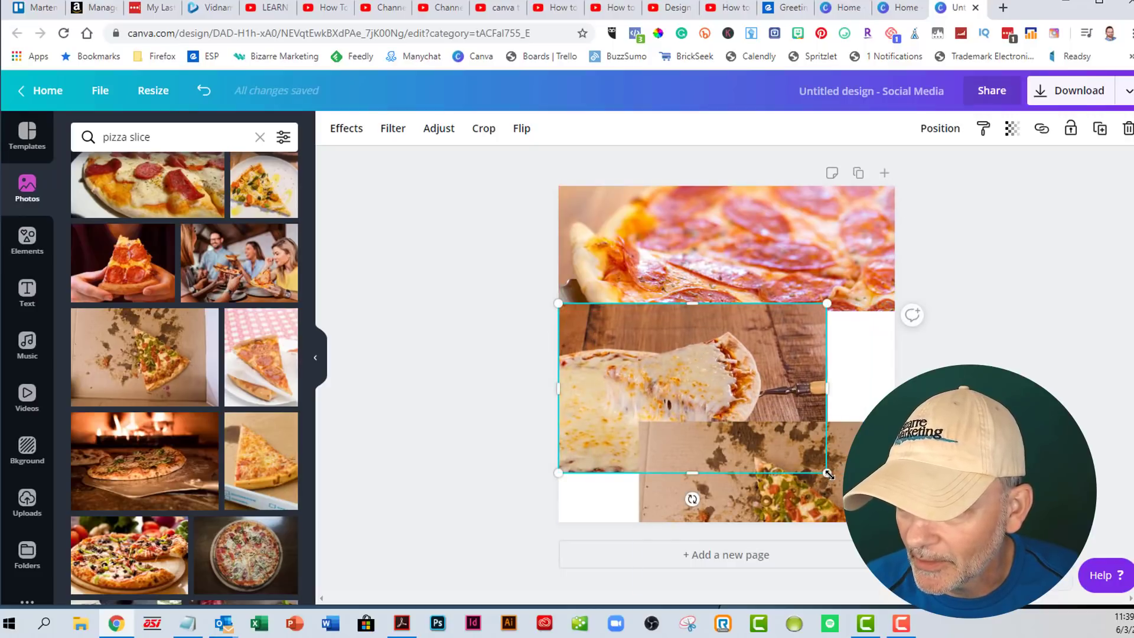
pyautogui.moveTo(828, 474); pyautogui.dragTo(895, 516)
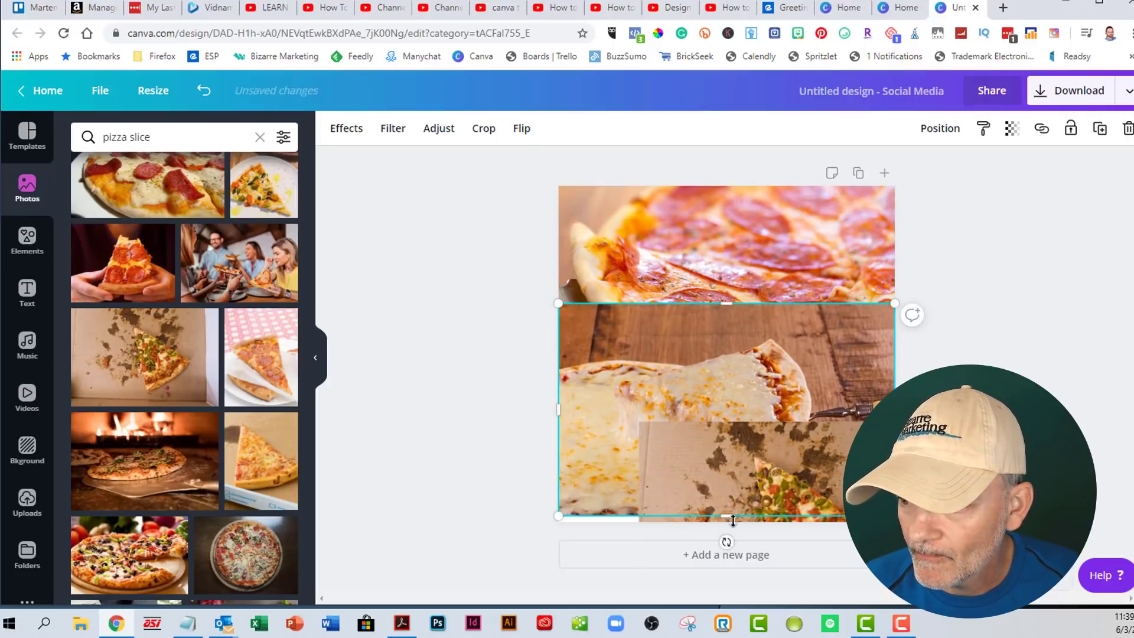
pyautogui.moveTo(731, 516); pyautogui.dragTo(731, 434)
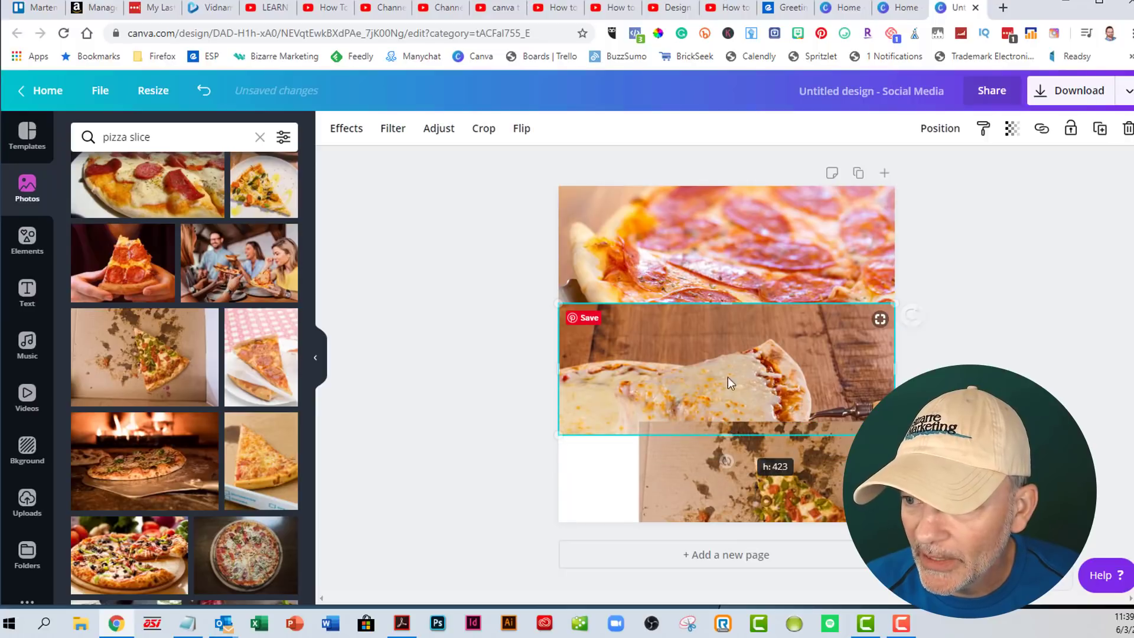
pyautogui.moveTo(727, 379); pyautogui.dragTo(736, 232)
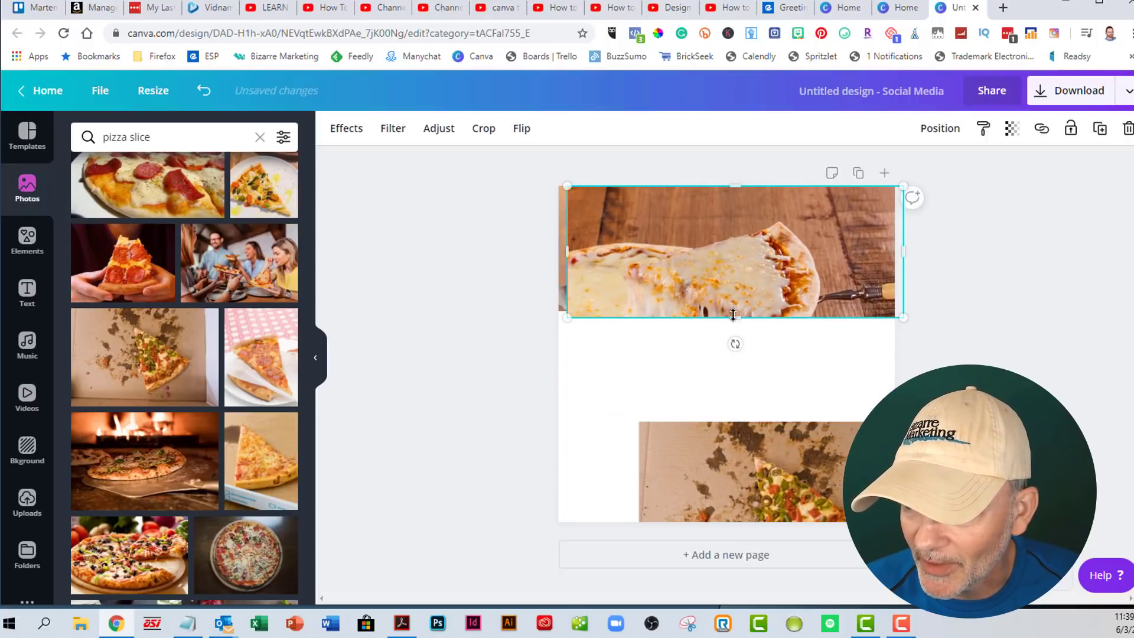
pyautogui.moveTo(735, 316); pyautogui.dragTo(734, 311)
pyautogui.moveTo(726, 270); pyautogui.dragTo(724, 393)
# - Make the box-pizza photo a full-width bottom row with no gap above it
pyautogui.moveTo(711, 509); pyautogui.dragTo(628, 495)
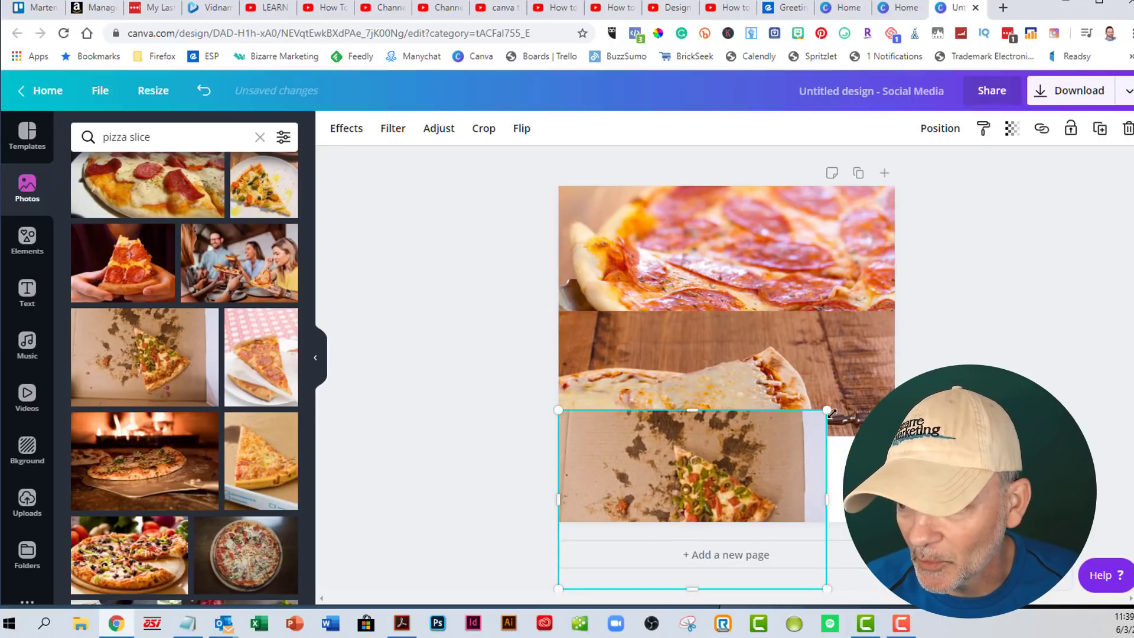
pyautogui.moveTo(828, 411); pyautogui.dragTo(895, 364)
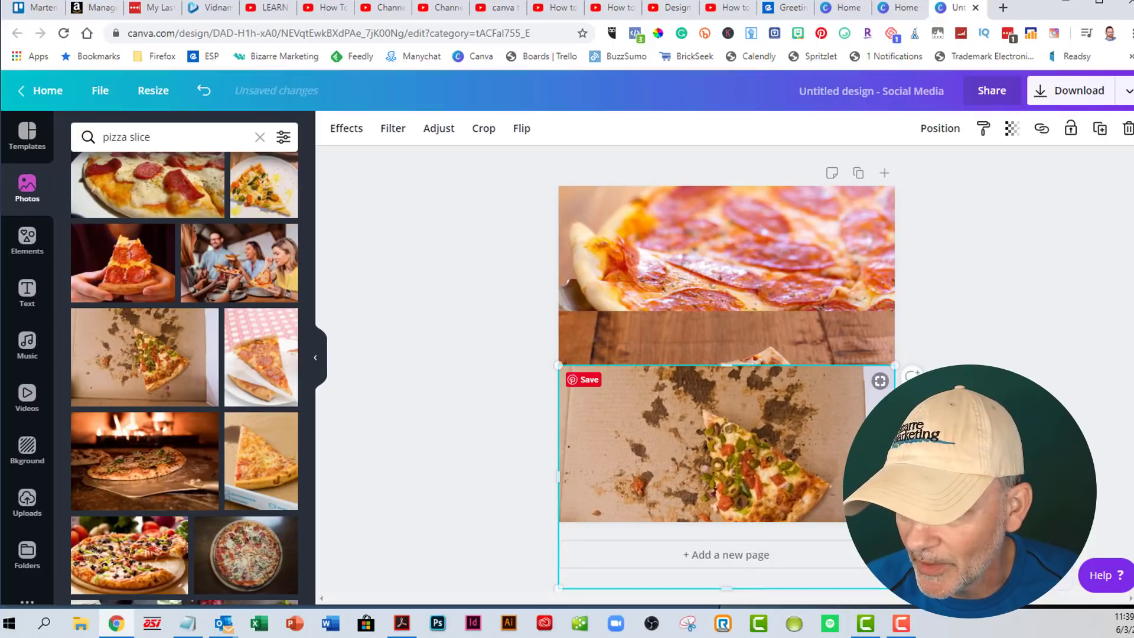
pyautogui.moveTo(730, 361); pyautogui.dragTo(729, 442)
pyautogui.moveTo(715, 494); pyautogui.dragTo(715, 487)
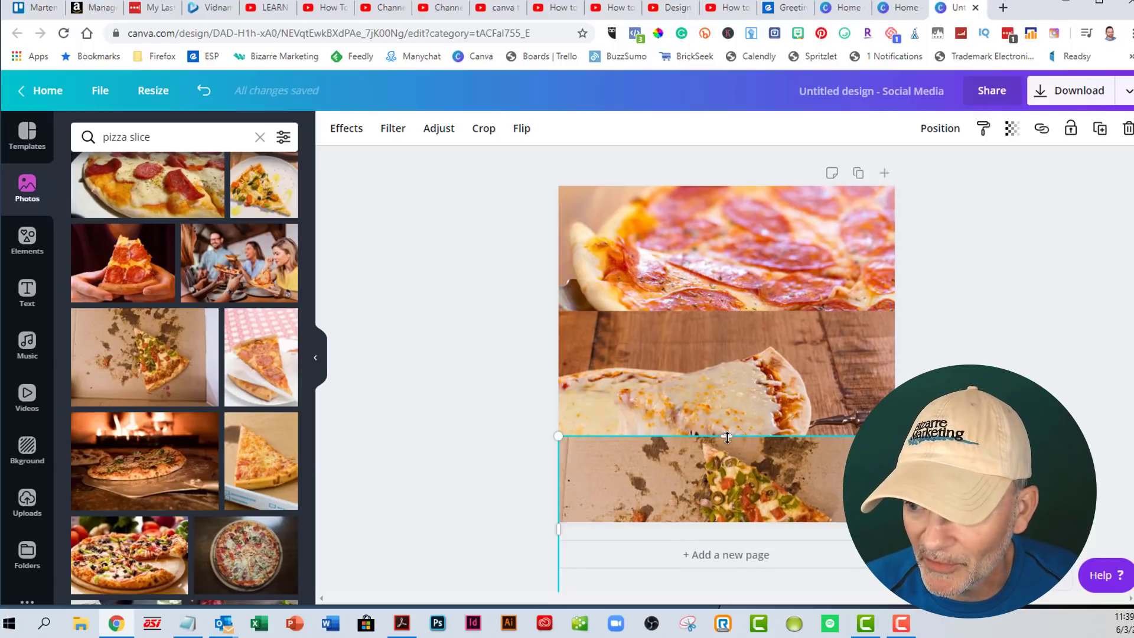
pyautogui.moveTo(727, 436); pyautogui.dragTo(747, 406)
# - Add a blank second page to the design
pyautogui.click(754, 382)
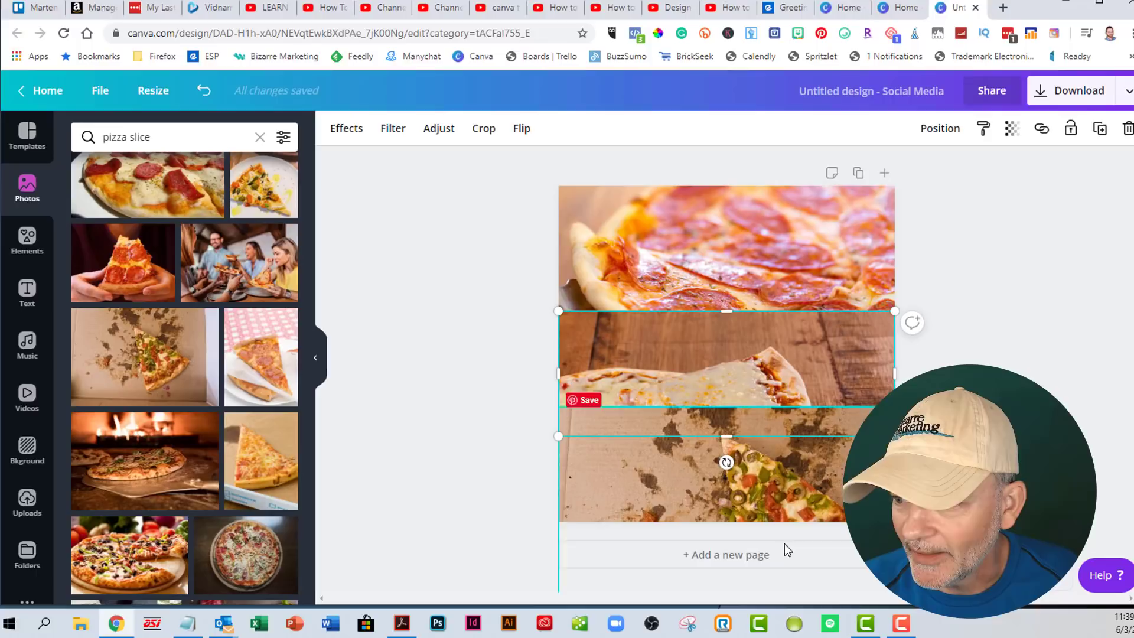
pyautogui.click(700, 564)
pyautogui.scroll(6, 844, 301)
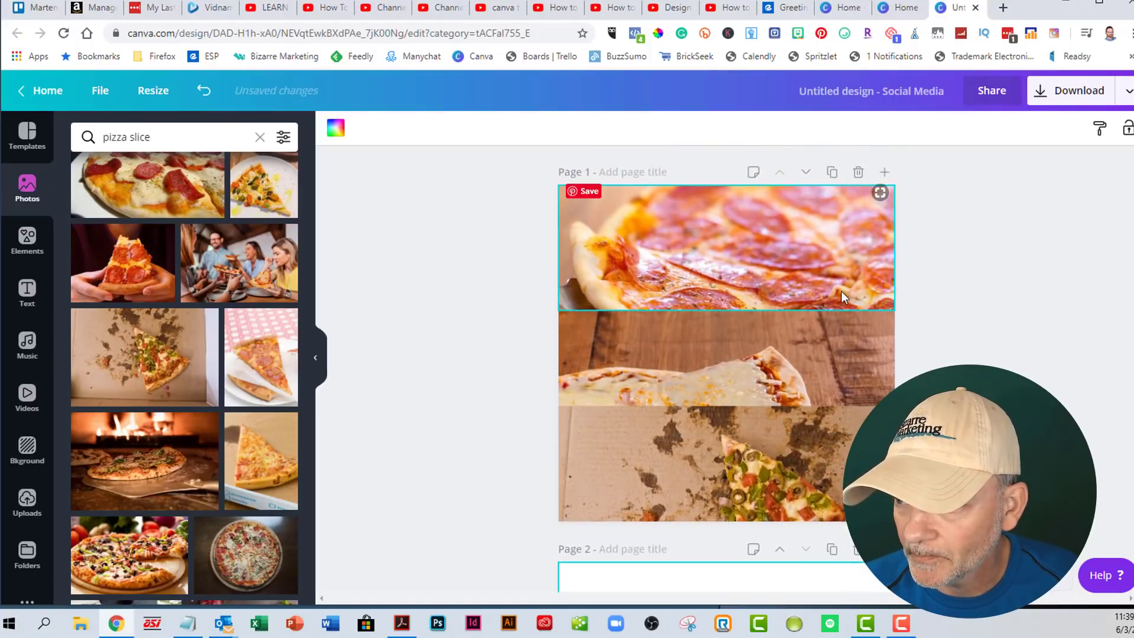
pyautogui.click(858, 172)
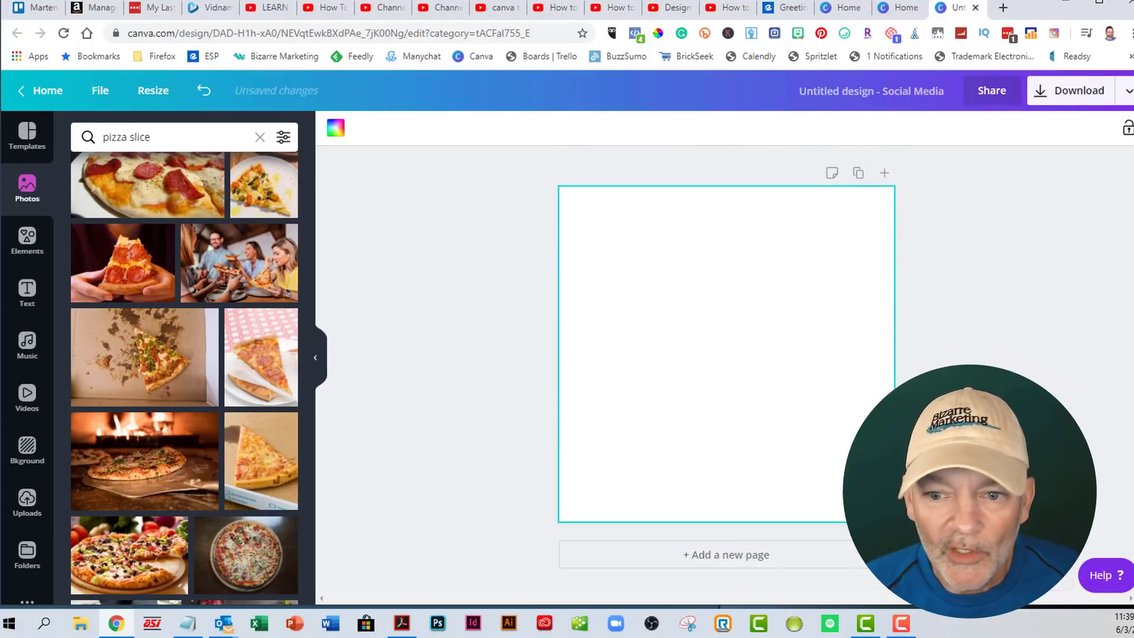
# - Add the three-row horizontal grid from Elements' Grids to the blank page
pyautogui.click(27, 239)
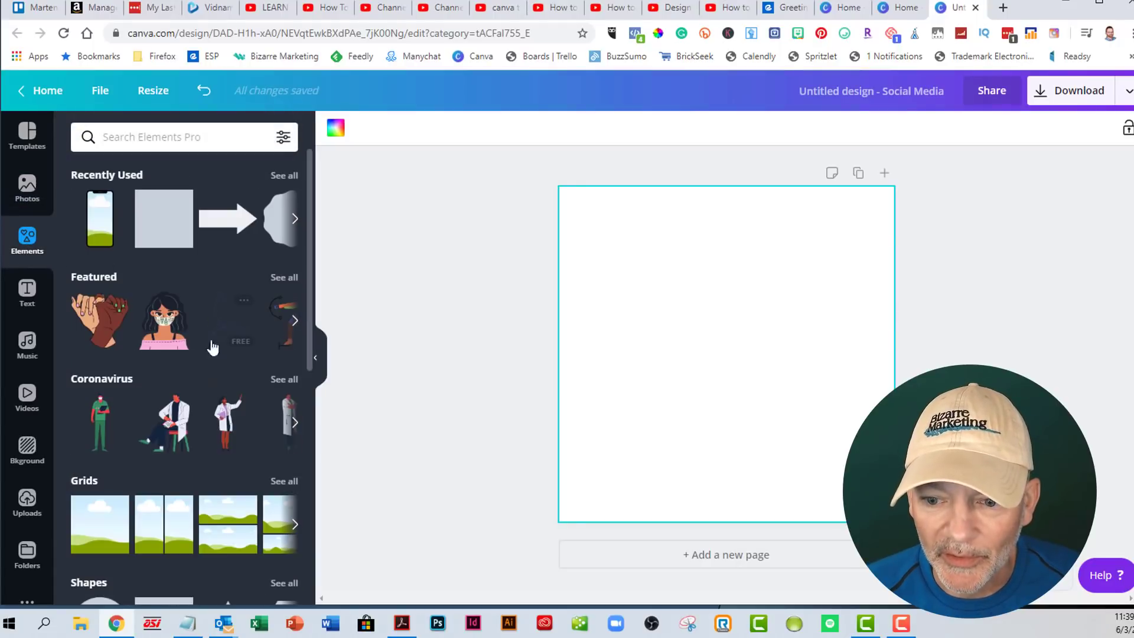
pyautogui.scroll(-1, 168, 525)
pyautogui.click(284, 413)
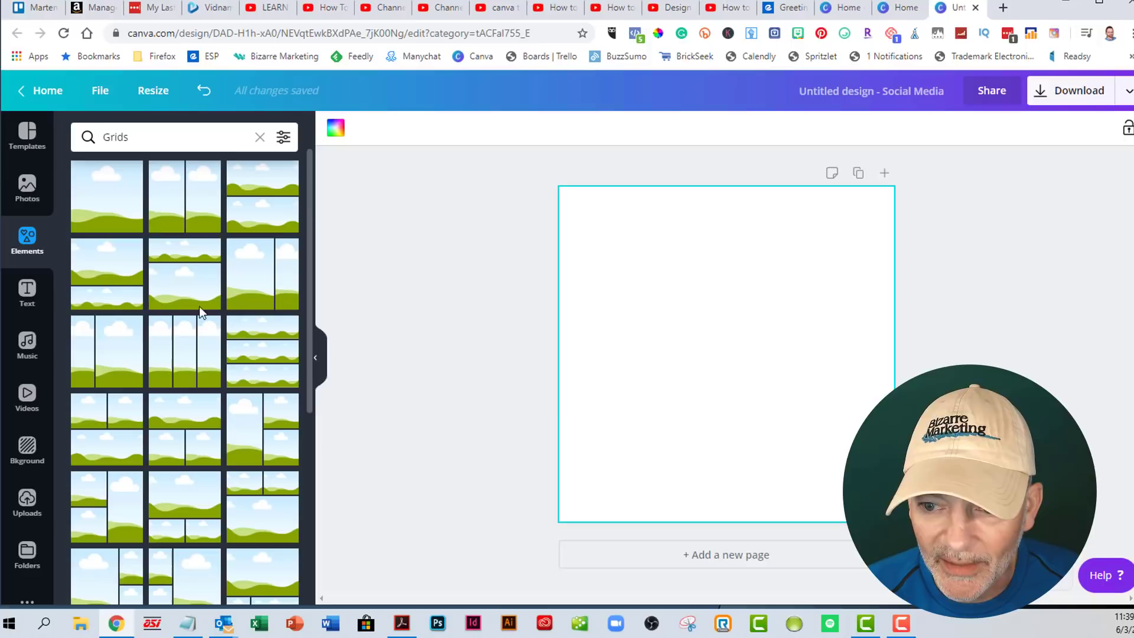
pyautogui.click(249, 357)
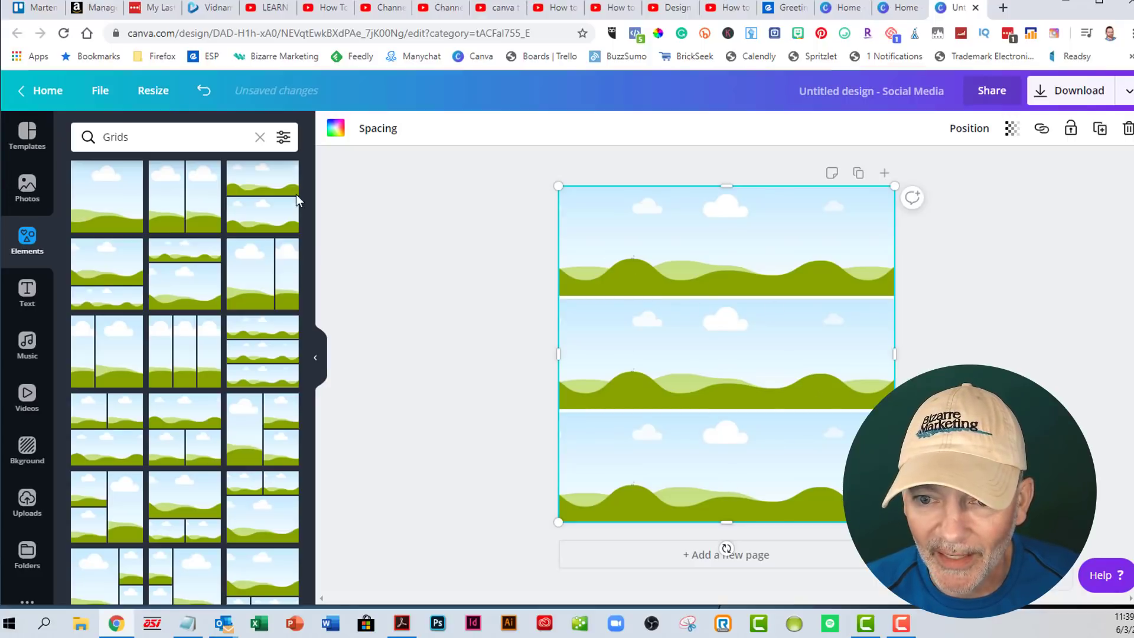
# - Change the Photos search from 'pizza slice' to 'pizza'
pyautogui.click(28, 190)
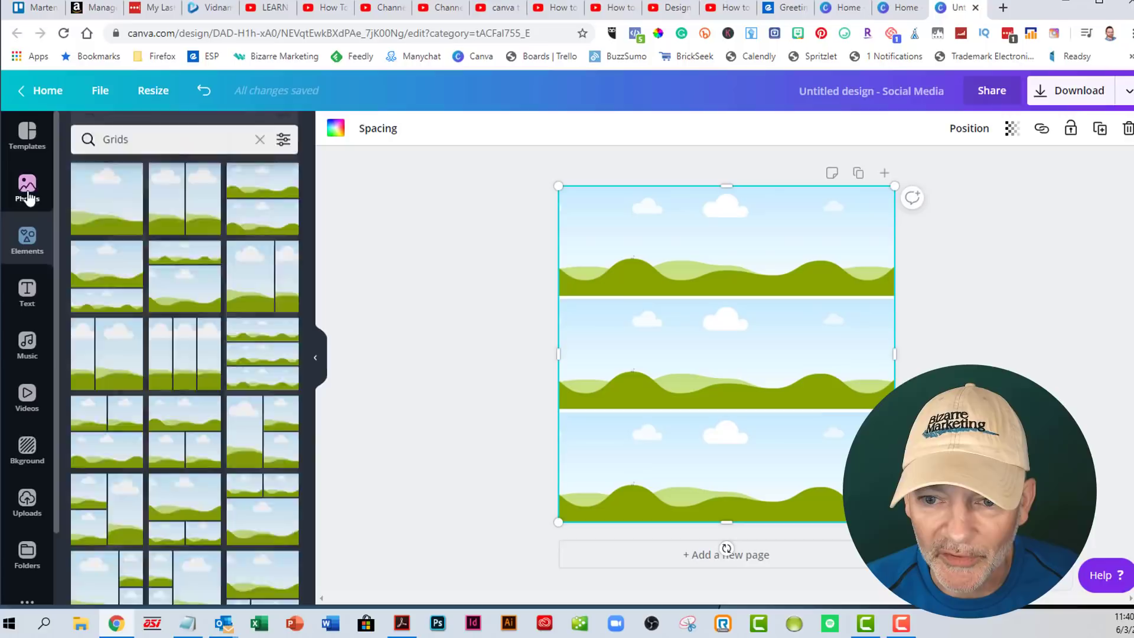
pyautogui.scroll(-1, 157, 325)
pyautogui.scroll(2, 156, 325)
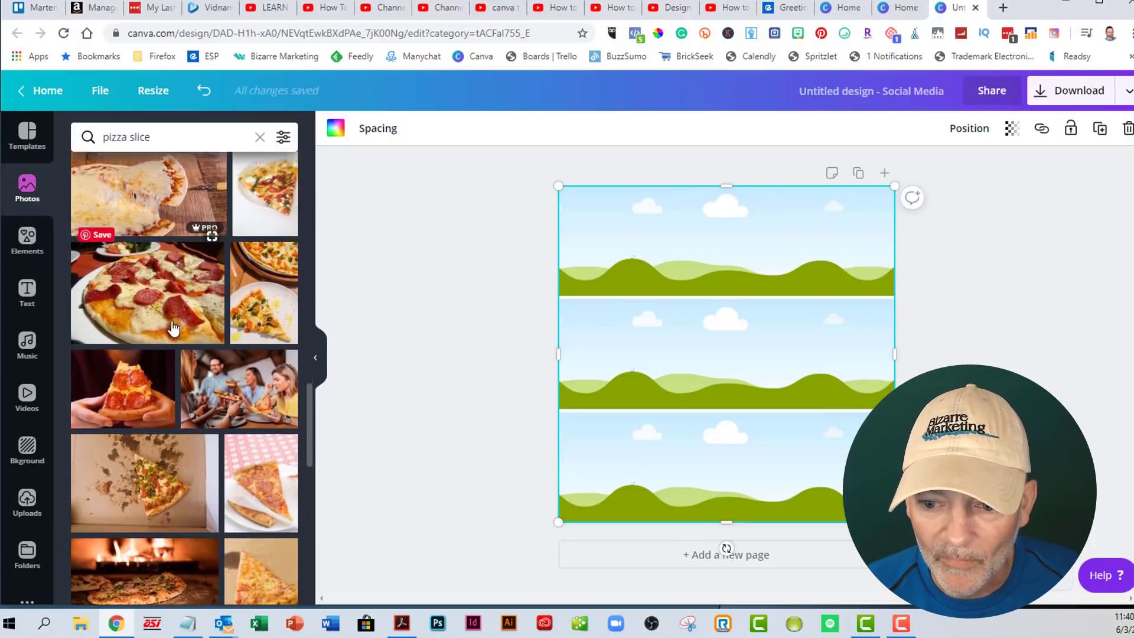
pyautogui.doubleClick(142, 137)
pyautogui.press('BackSpace')
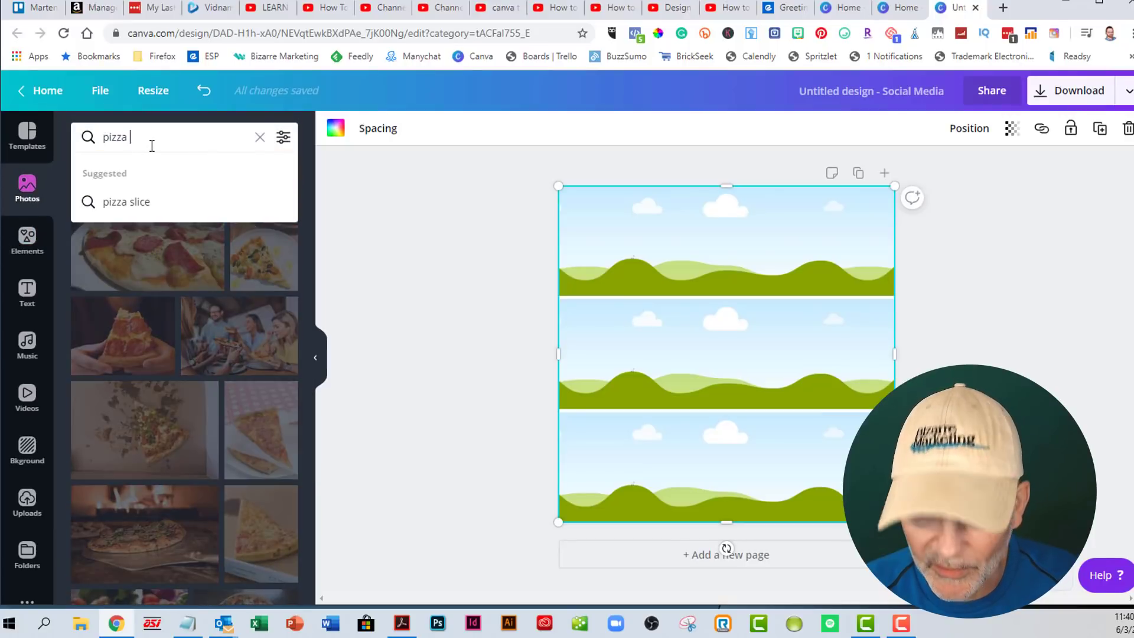
pyautogui.press('Return')
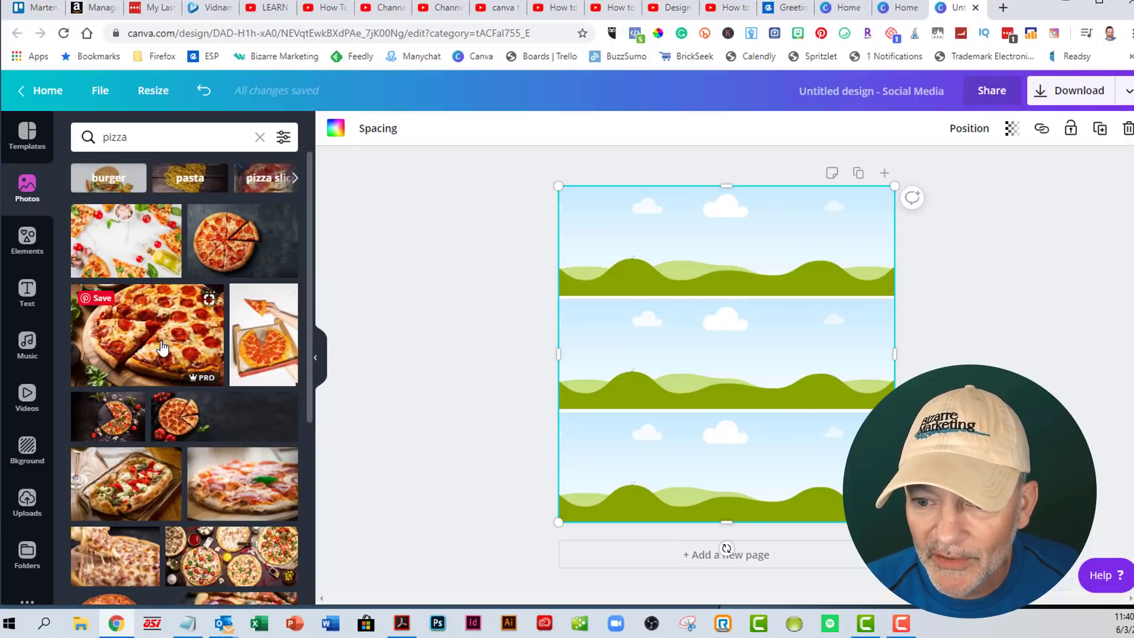
# - Fill the top, middle and bottom grid rows with pepperoni, dark pepperoni and pizza-slices photos
pyautogui.moveTo(163, 348); pyautogui.dragTo(650, 248)
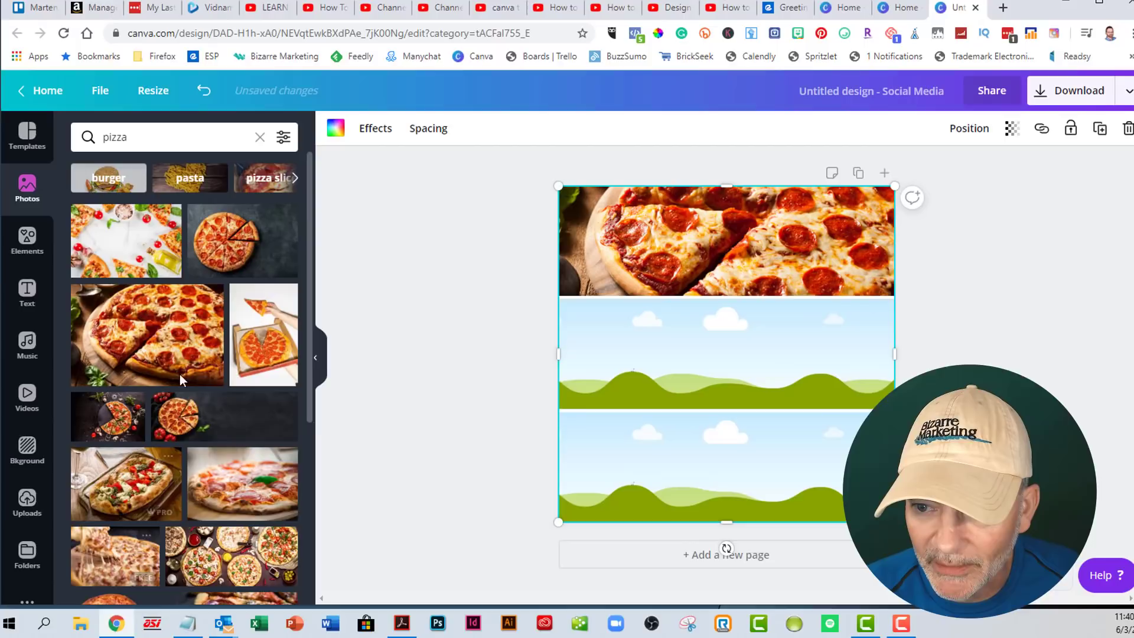
pyautogui.moveTo(242, 240); pyautogui.dragTo(627, 366)
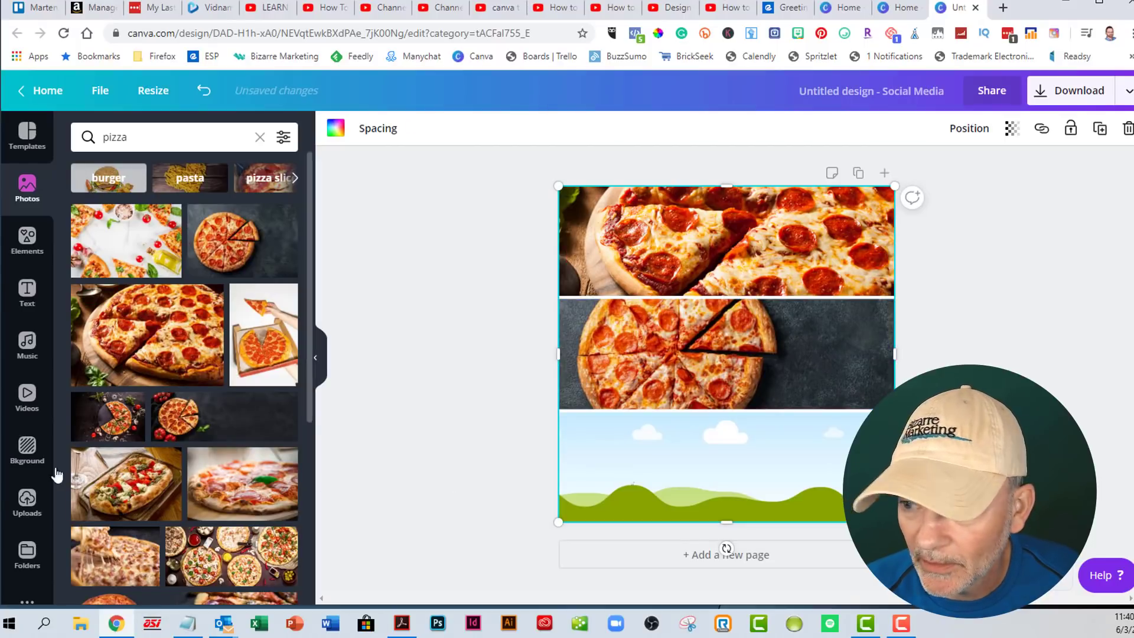
pyautogui.scroll(-4, 101, 418)
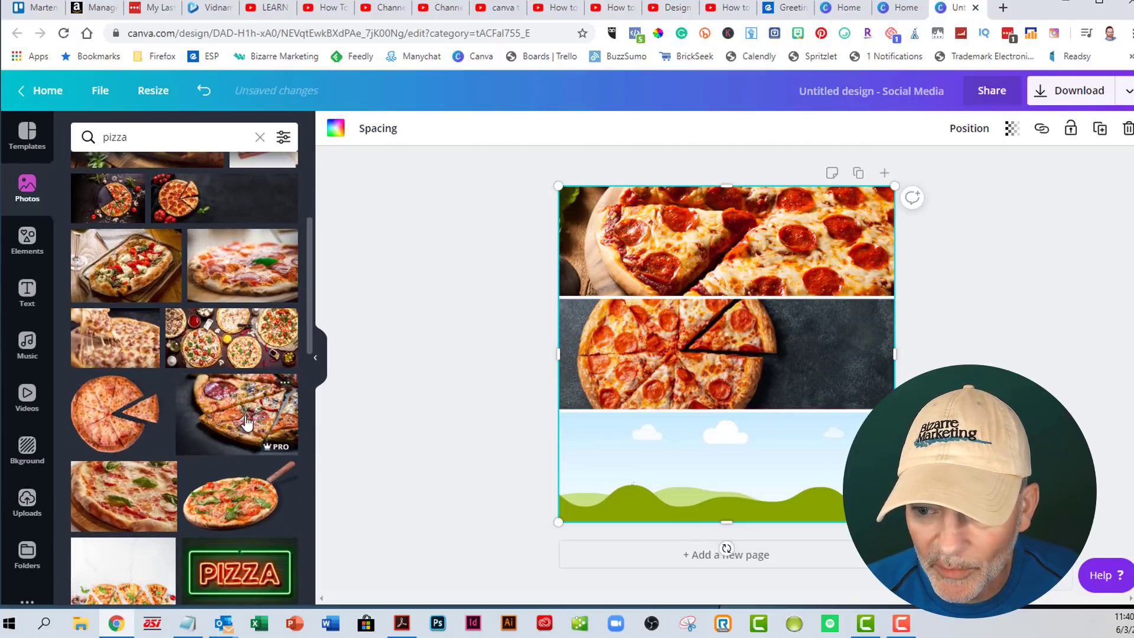
pyautogui.moveTo(239, 425); pyautogui.dragTo(688, 499)
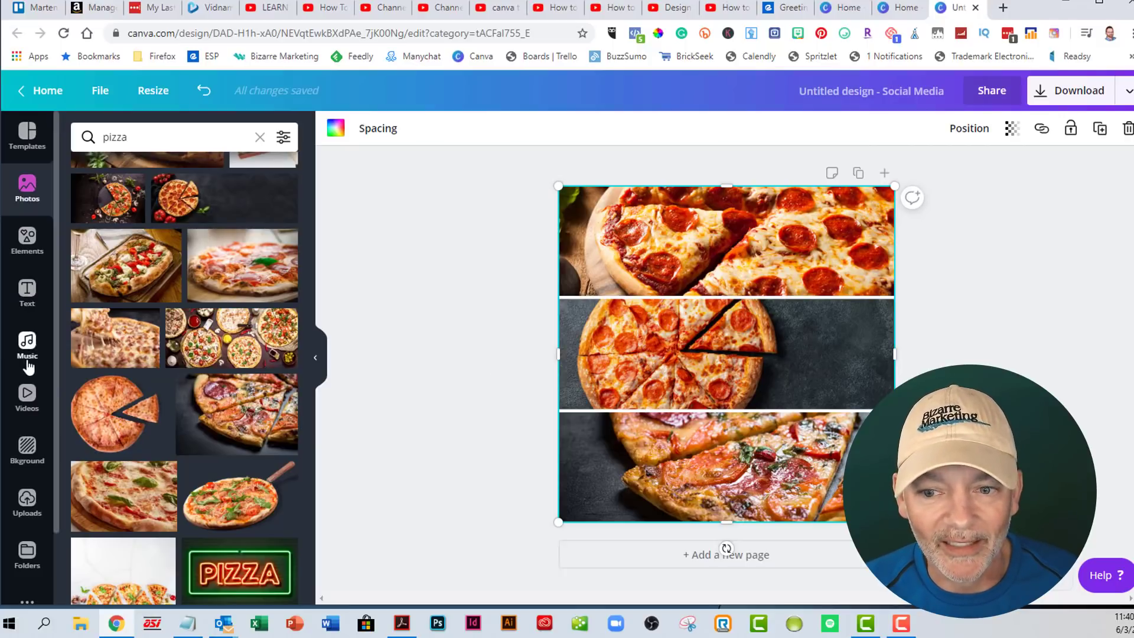
# - Search videos for 'PIZZA' and drop the 0:22 clip into the middle grid row
pyautogui.click(28, 403)
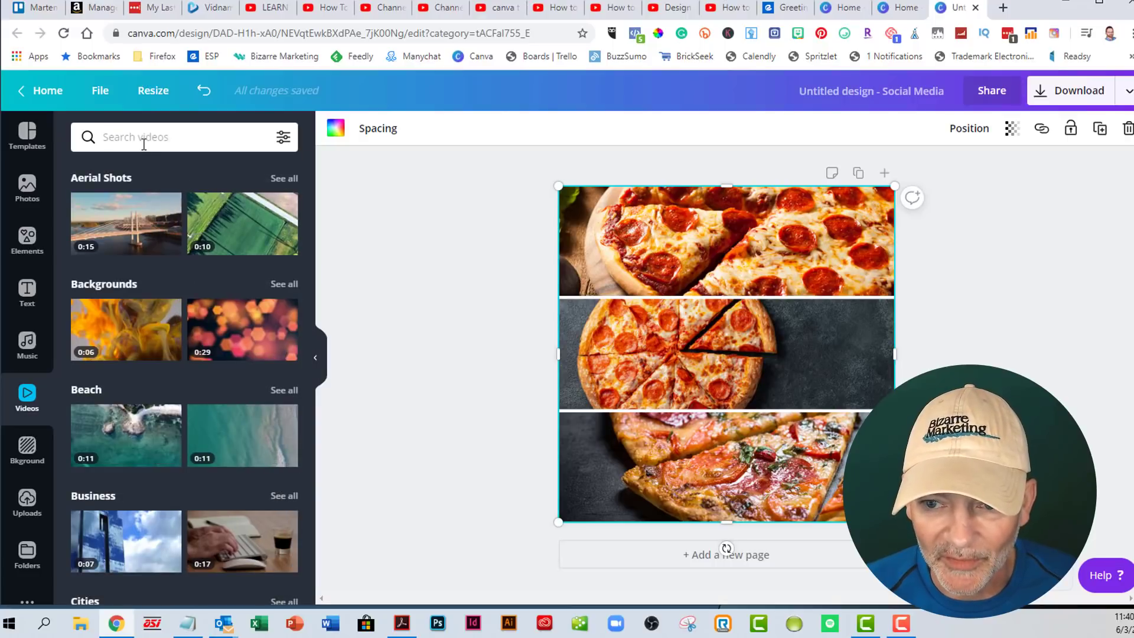
pyautogui.click(143, 144)
pyautogui.write('PIZZA')
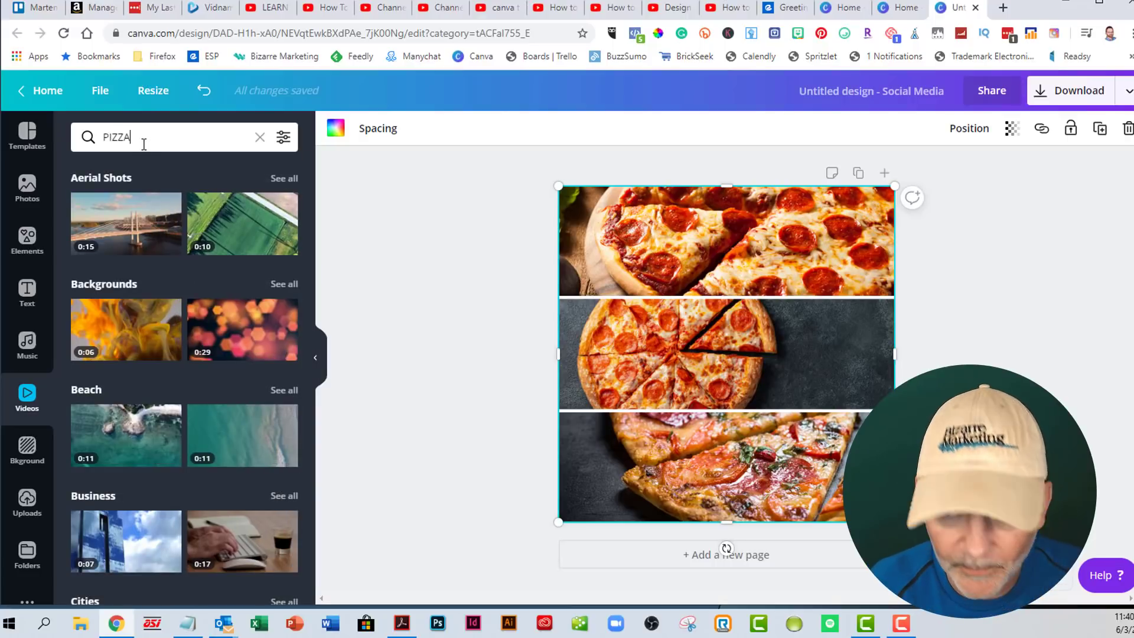
pyautogui.press('Return')
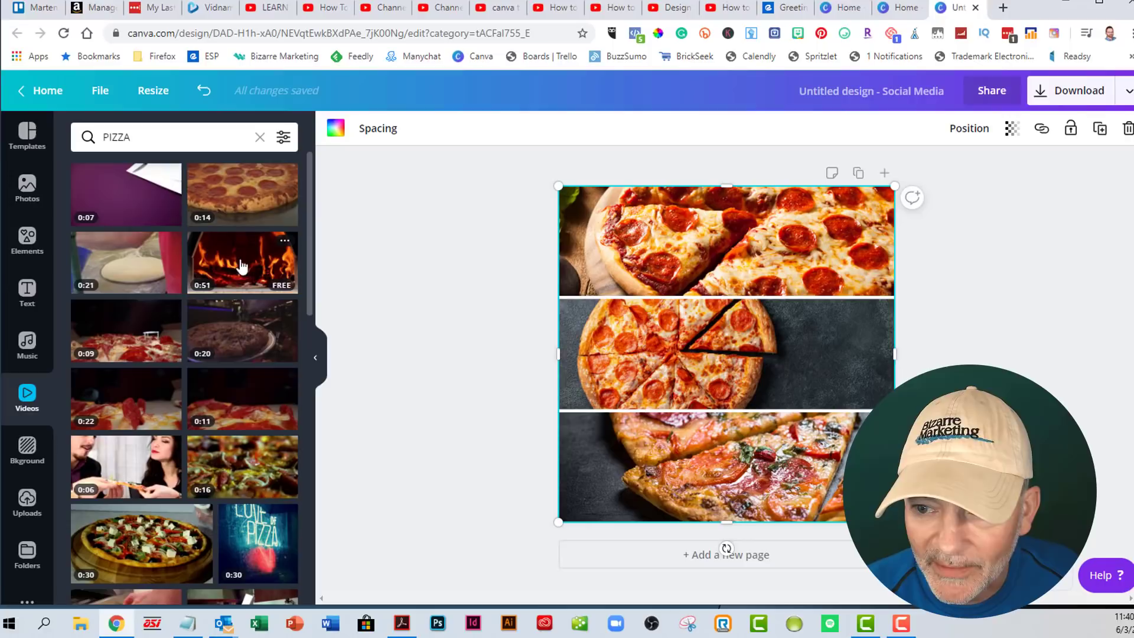
pyautogui.scroll(-3, 118, 354)
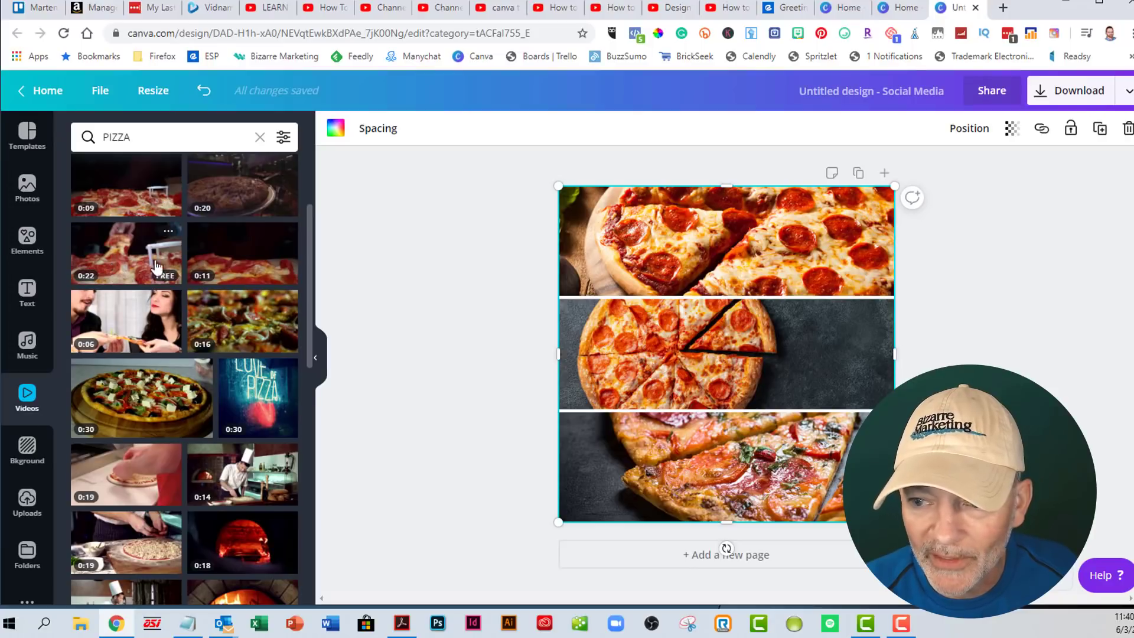
pyautogui.moveTo(156, 267); pyautogui.dragTo(582, 345)
pyautogui.moveTo(669, 351); pyautogui.dragTo(669, 350)
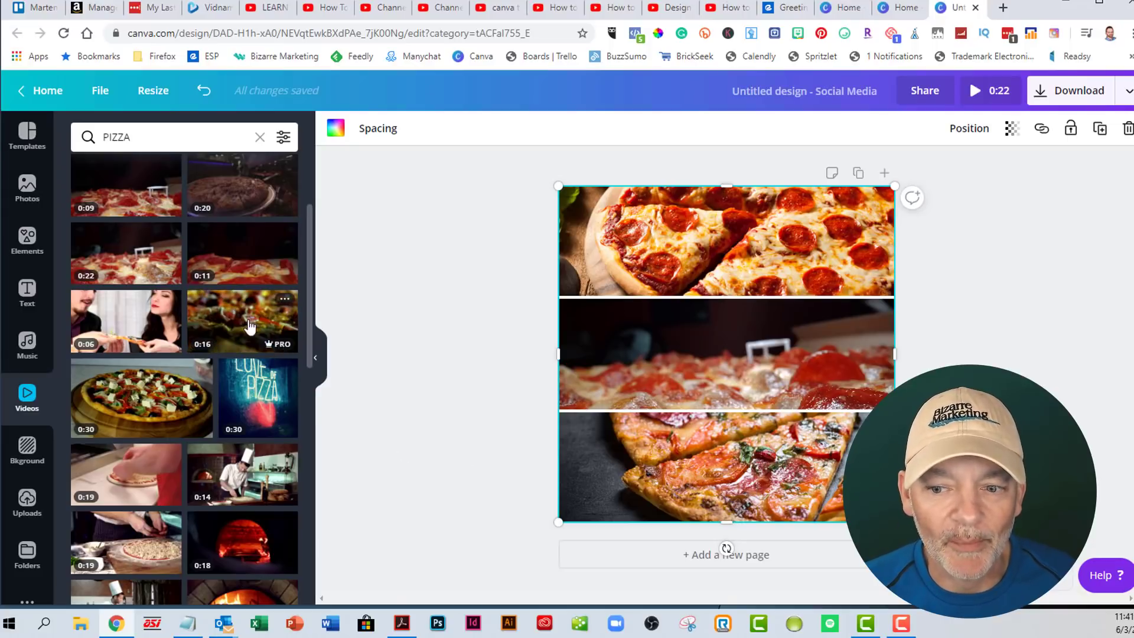
# - Scroll through more of the PIZZA video results
pyautogui.scroll(-6, 136, 408)
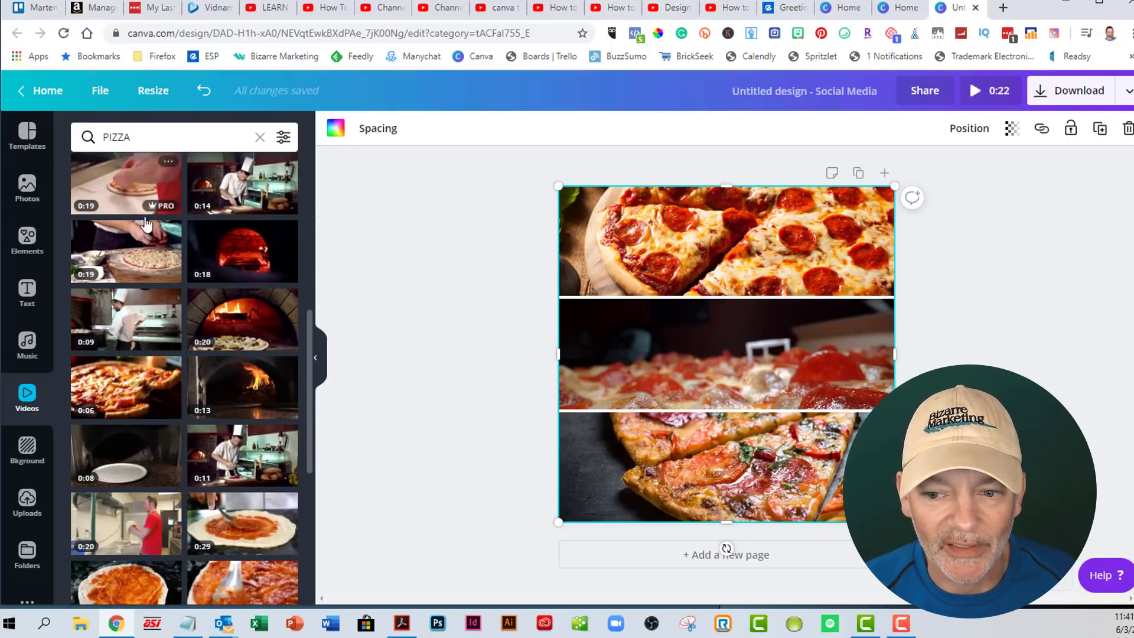
pyautogui.scroll(-2, 153, 478)
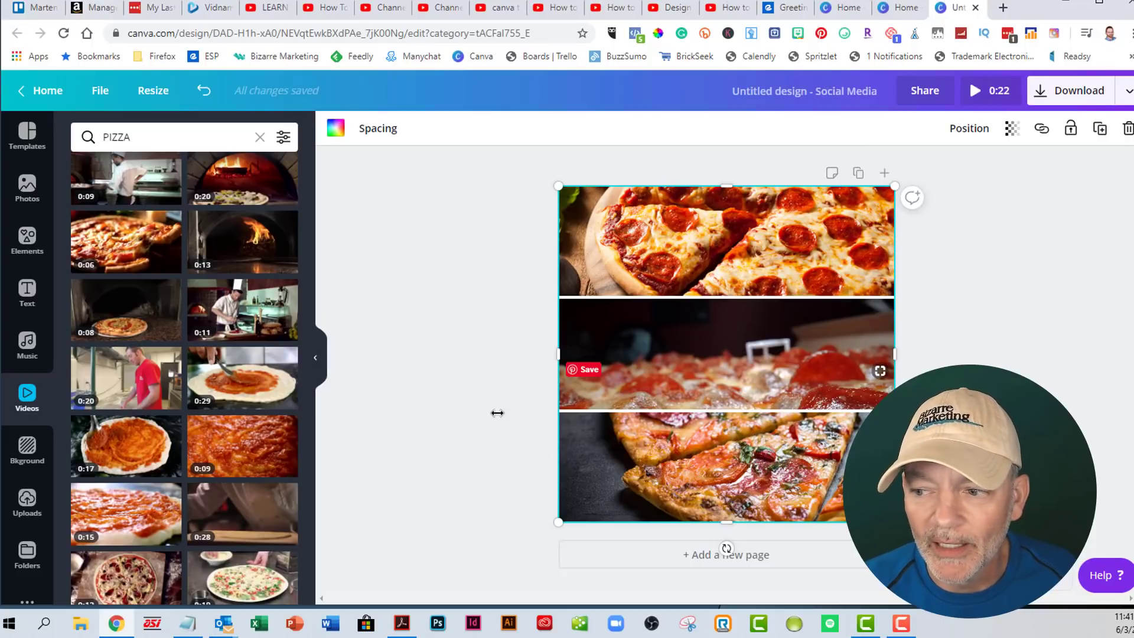
# - Add the B.C.'s PIZZA logo from the BC's Pizza folder to the page
pyautogui.click(25, 555)
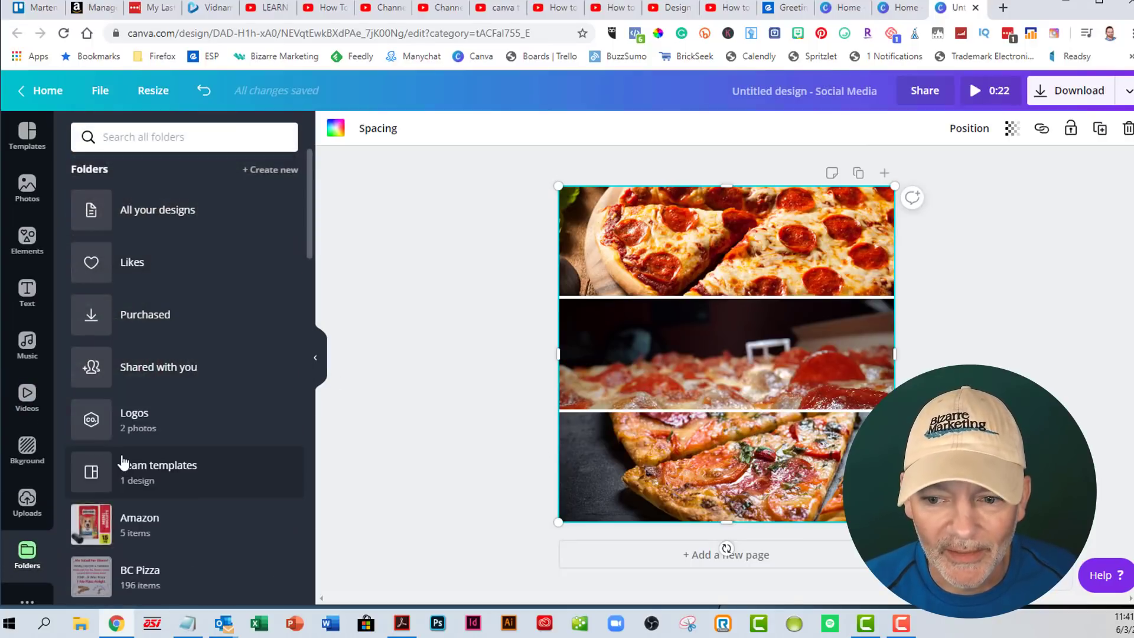
pyautogui.scroll(-3, 119, 460)
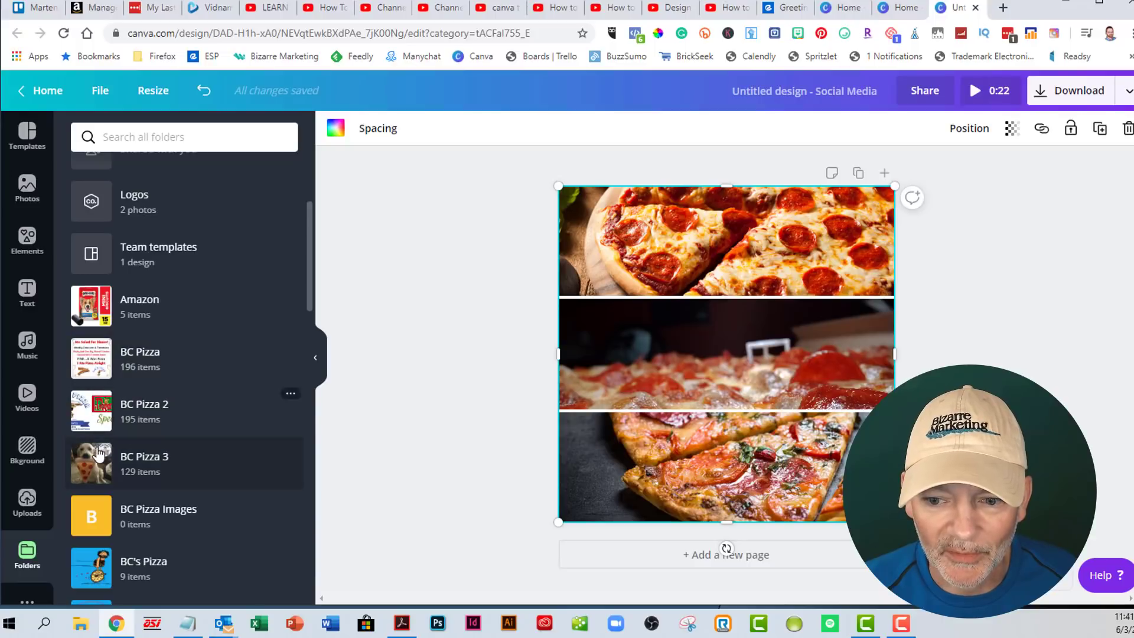
pyautogui.scroll(-1, 118, 466)
pyautogui.click(174, 478)
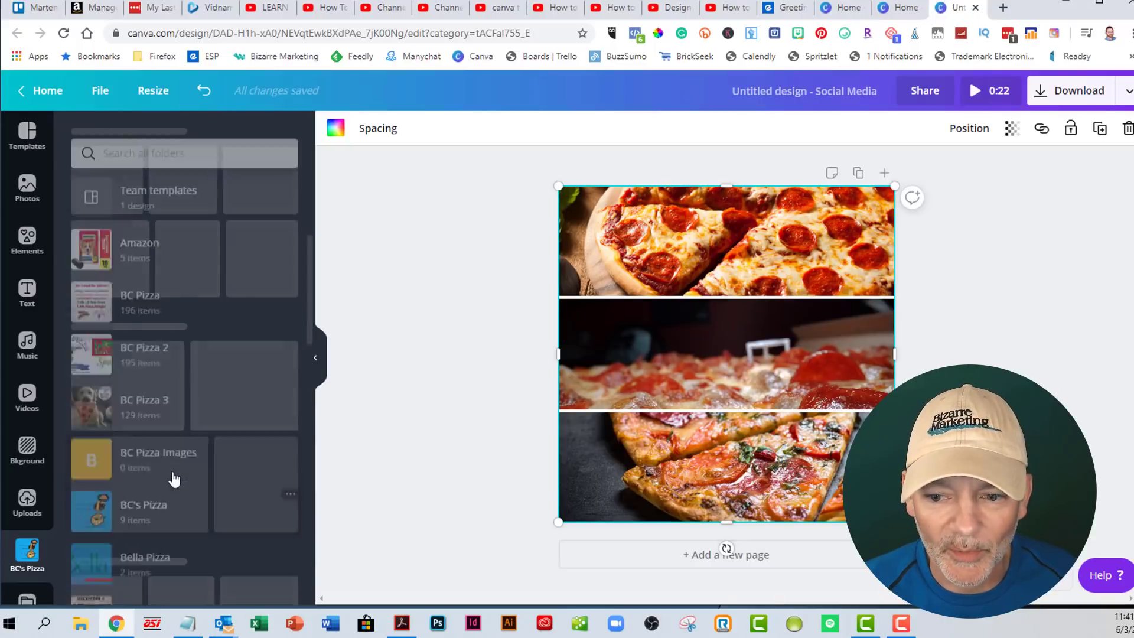
pyautogui.scroll(-3, 180, 467)
pyautogui.click(185, 417)
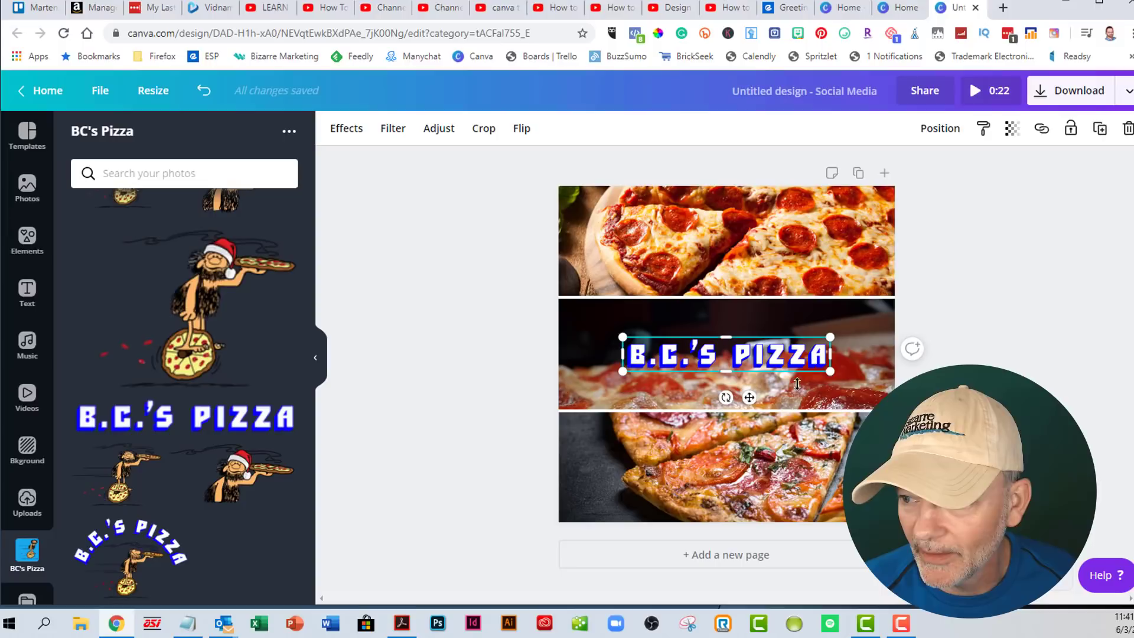
# - Start the middle row's pizza video playing
pyautogui.click(697, 383)
pyautogui.click(703, 364)
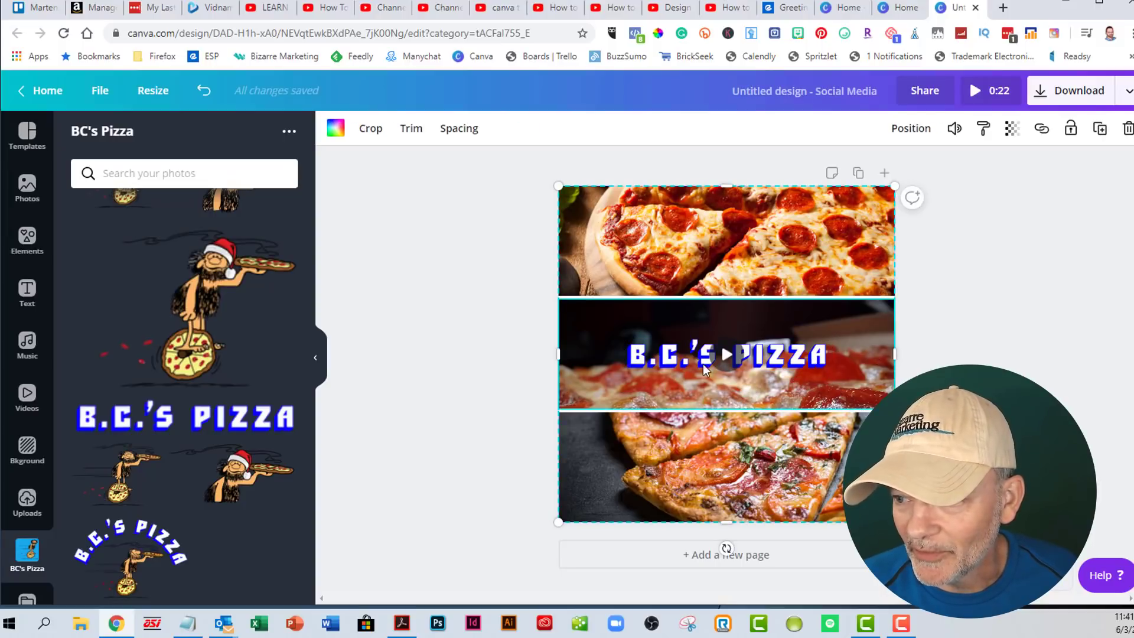
pyautogui.click(728, 357)
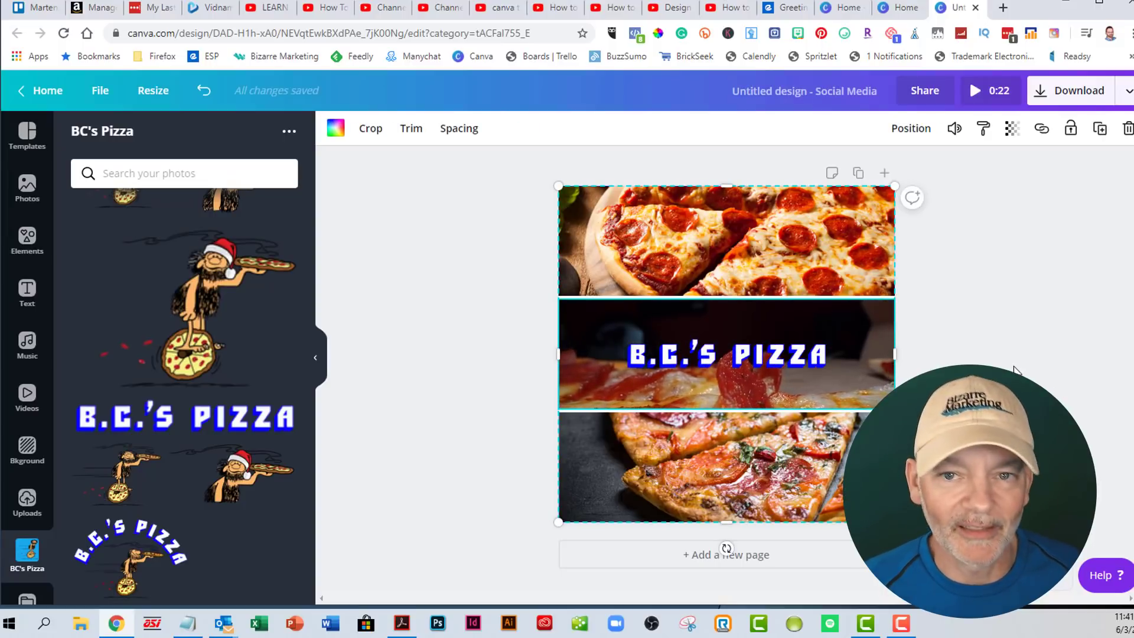